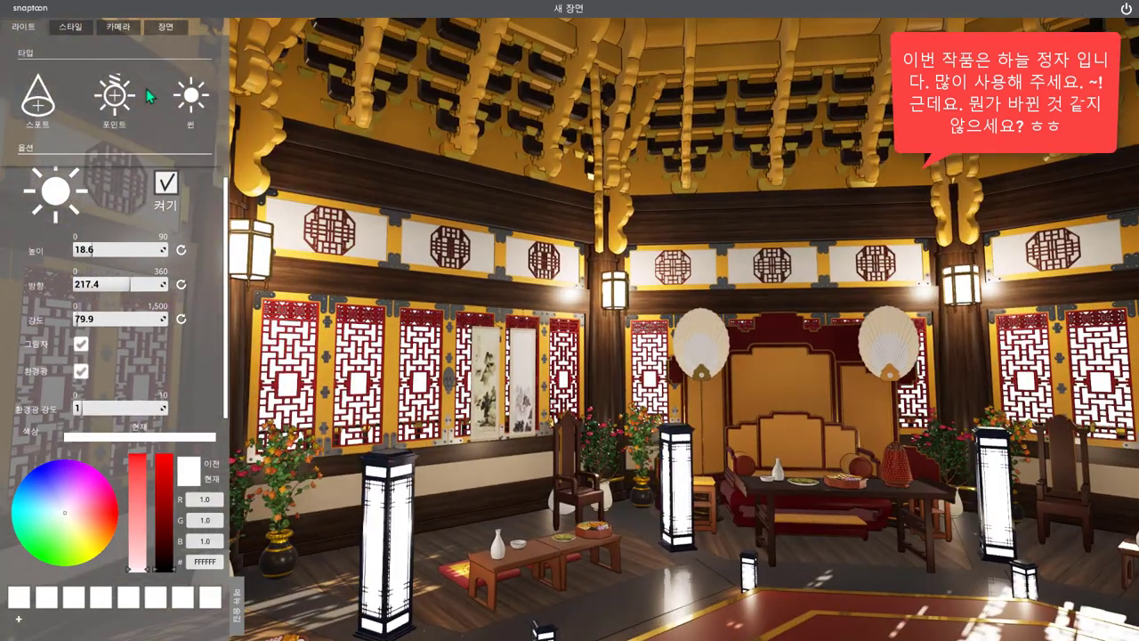
Load the sunset and mountain sky PNGs as extra background choices in the Style settings
left_click(71, 27)
scroll(105, 168, "down", 2)
scroll(105, 167, "up", 1)
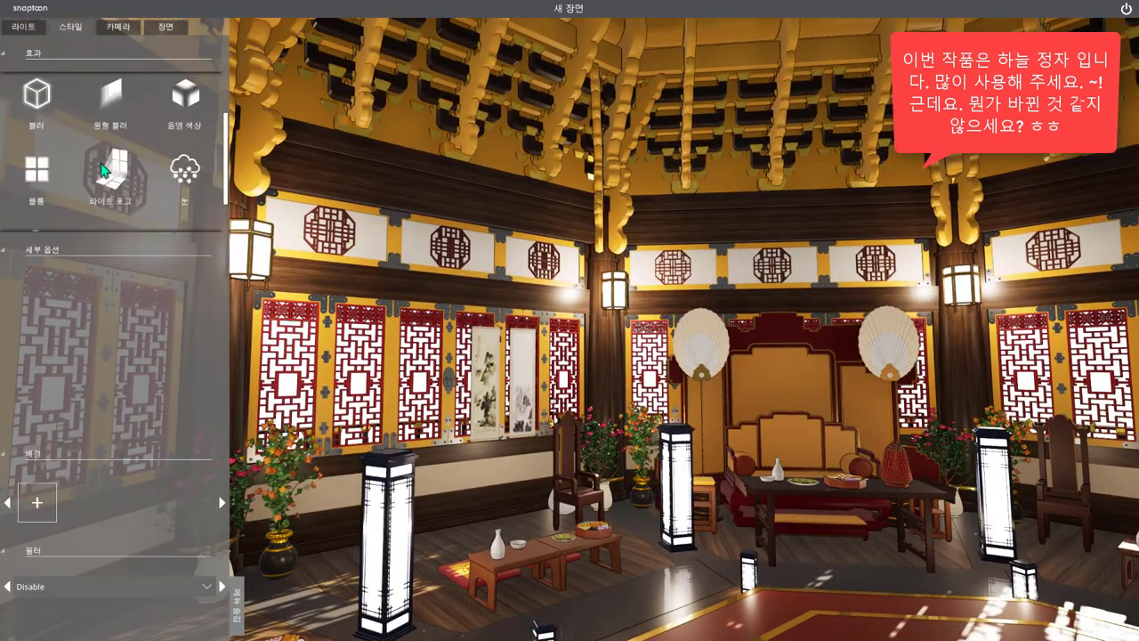
left_click(46, 497)
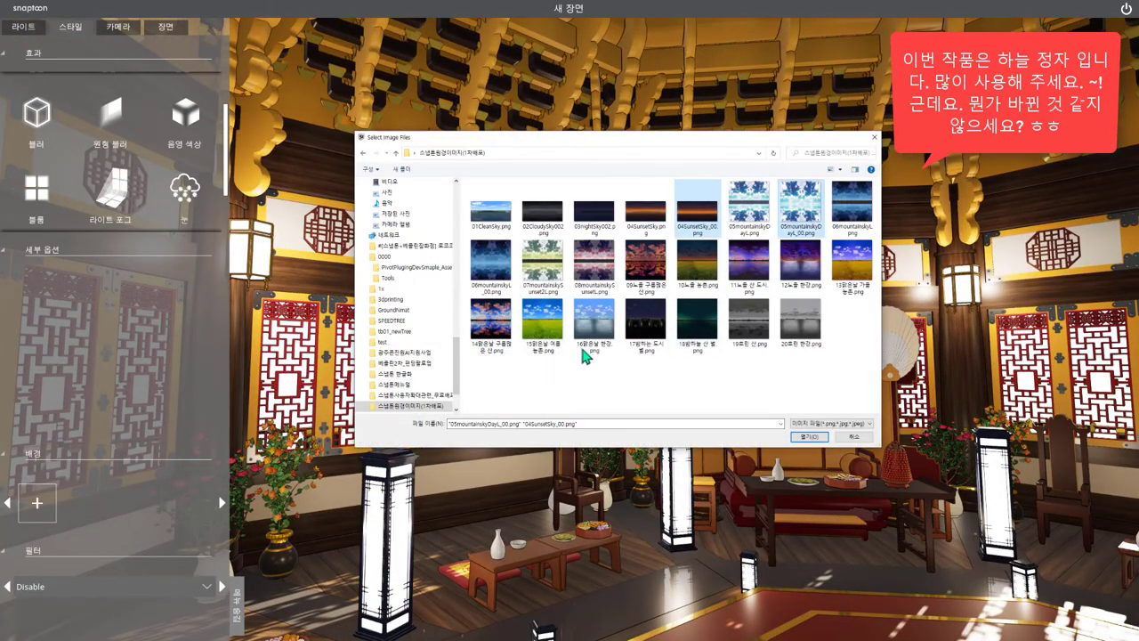
left_click(850, 433)
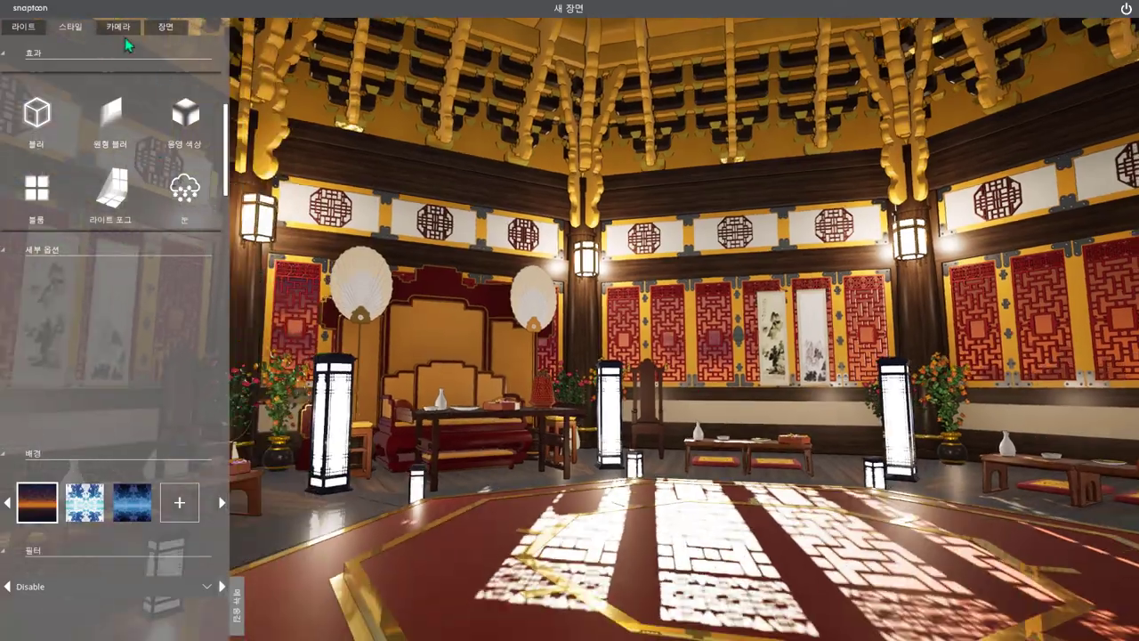
left_click(120, 28)
Reset the sun height and direction, then tint the sunlight orange FF985C
left_click(26, 27)
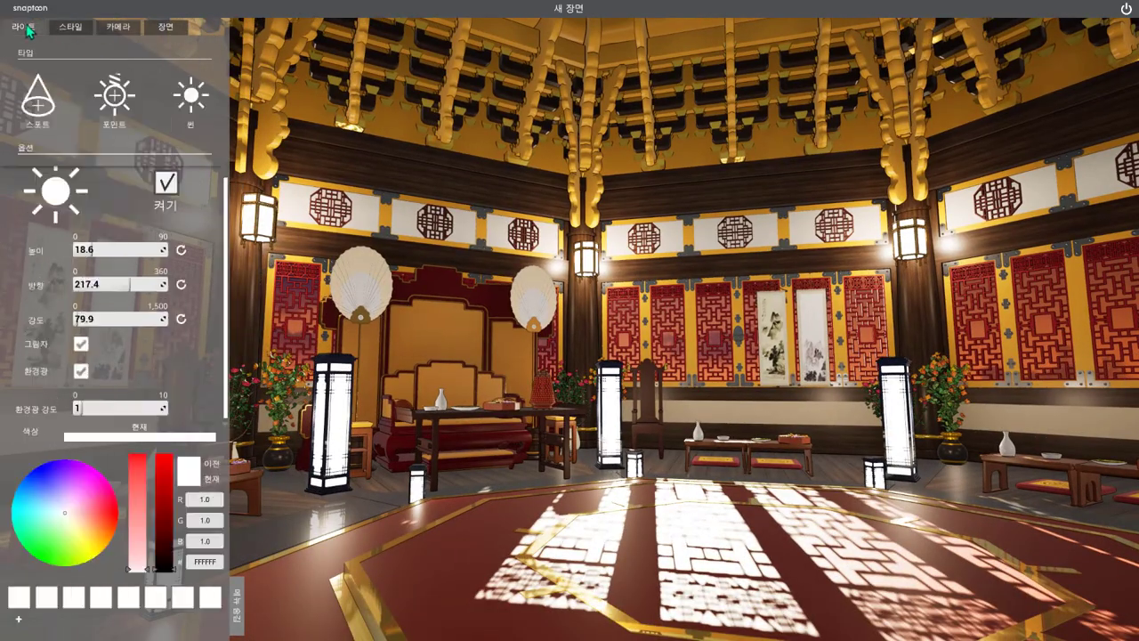
left_click(179, 251)
left_click(181, 284)
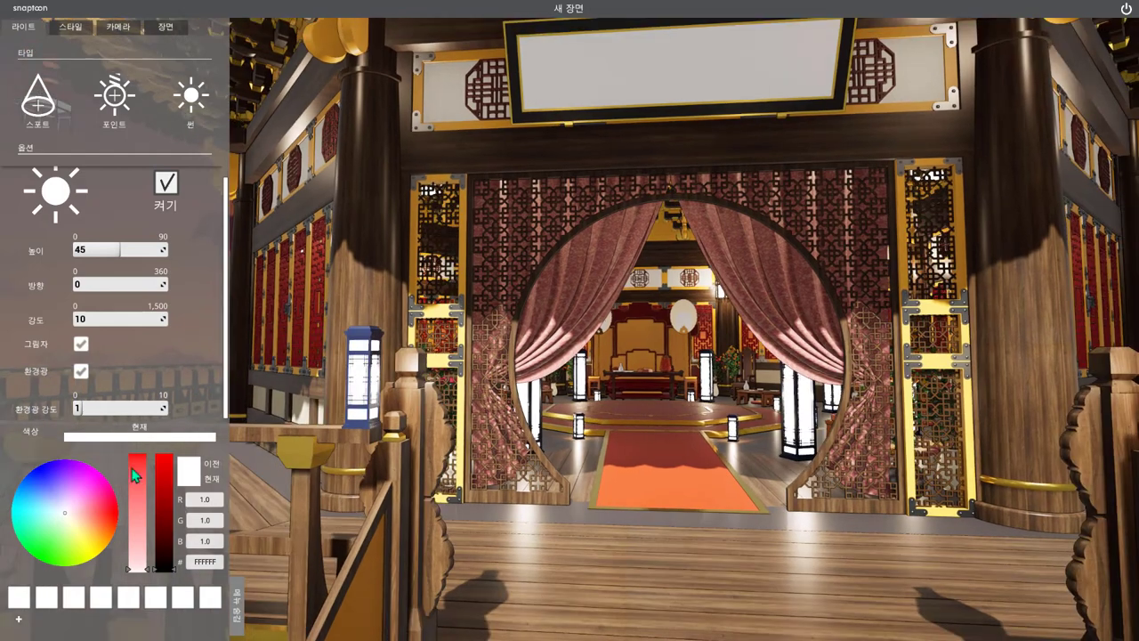
left_click(94, 526)
left_click(136, 499)
Lower the sun to height 2.1, with intensity 58.9 and ambient intensity 0.2
mouse_move(112, 247)
left_mouse_down()
mouse_move(81, 248)
mouse_move(87, 284)
left_mouse_up()
left_click(644, 409)
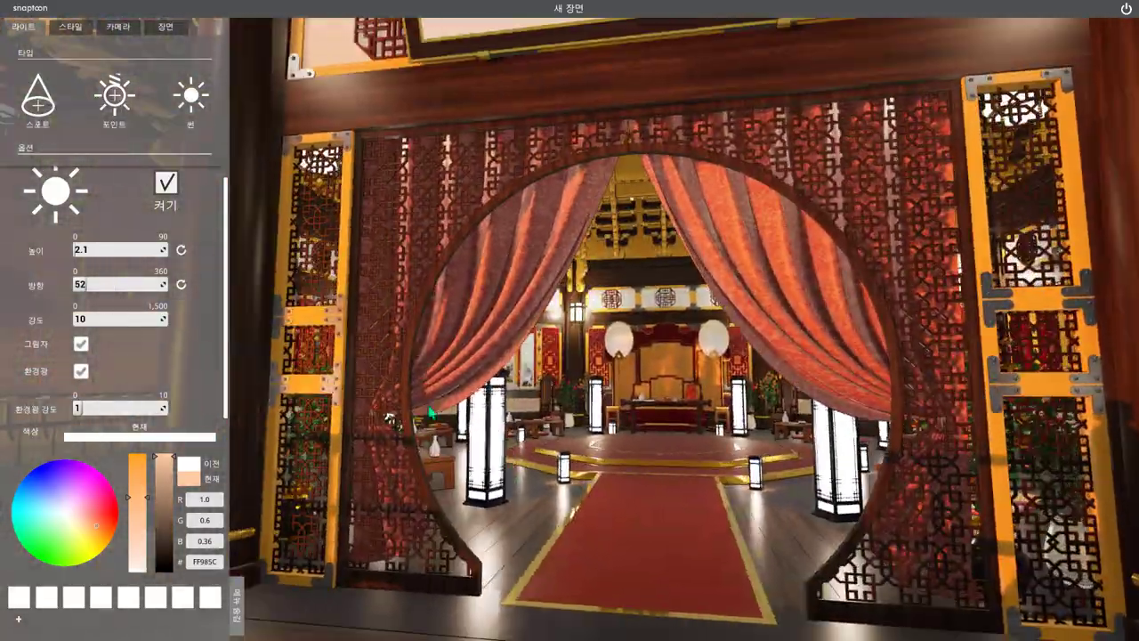
left_click_drag(86, 323, 103, 322)
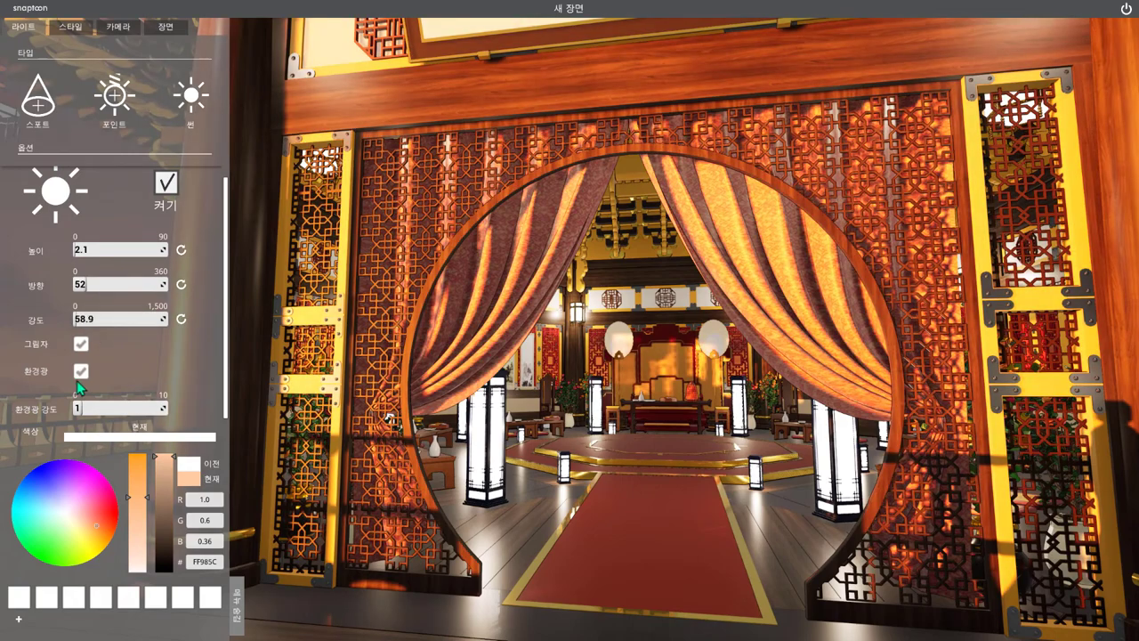
left_click_drag(79, 407, 80, 406)
type("0.2")
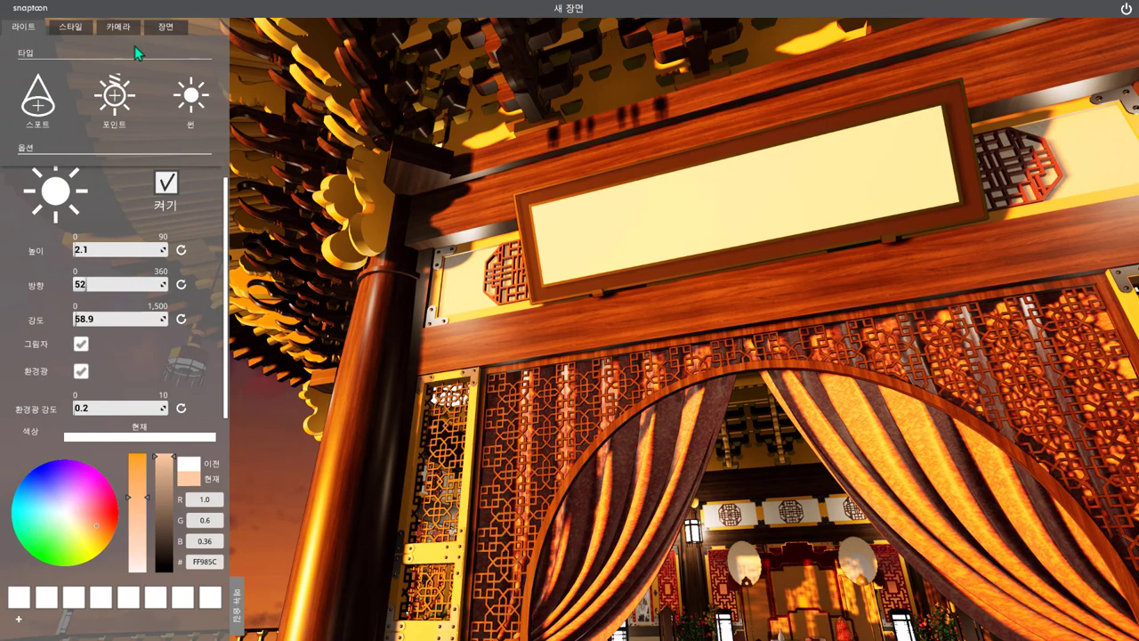
Set the camera saturation to 0.8
left_click(124, 27)
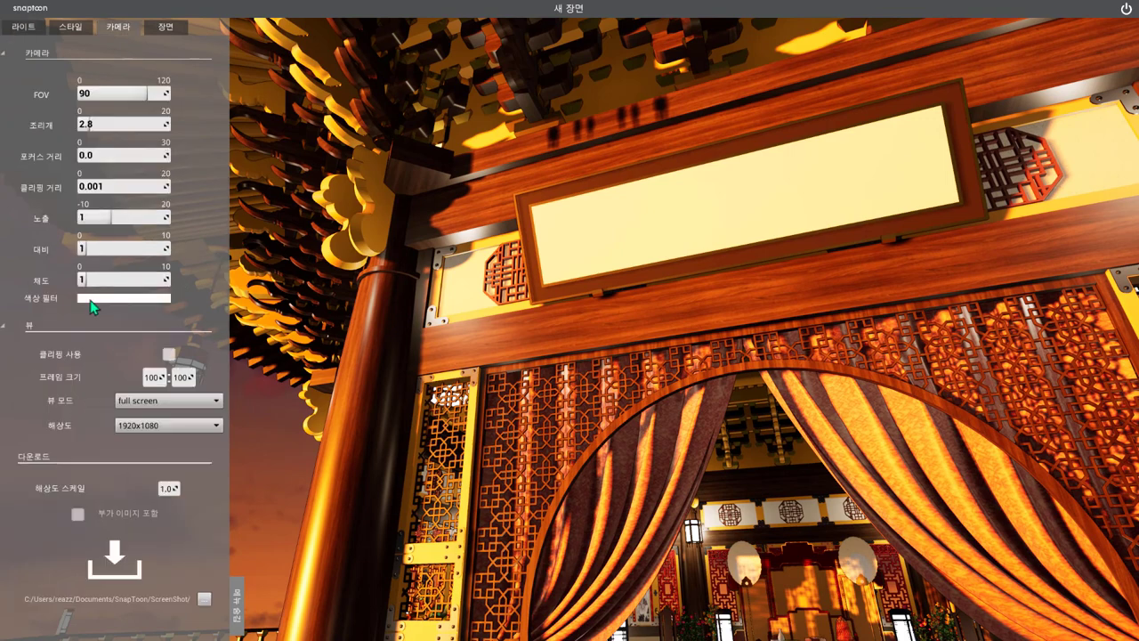
type("0.5")
key("Return")
type("0.8")
key("Return")
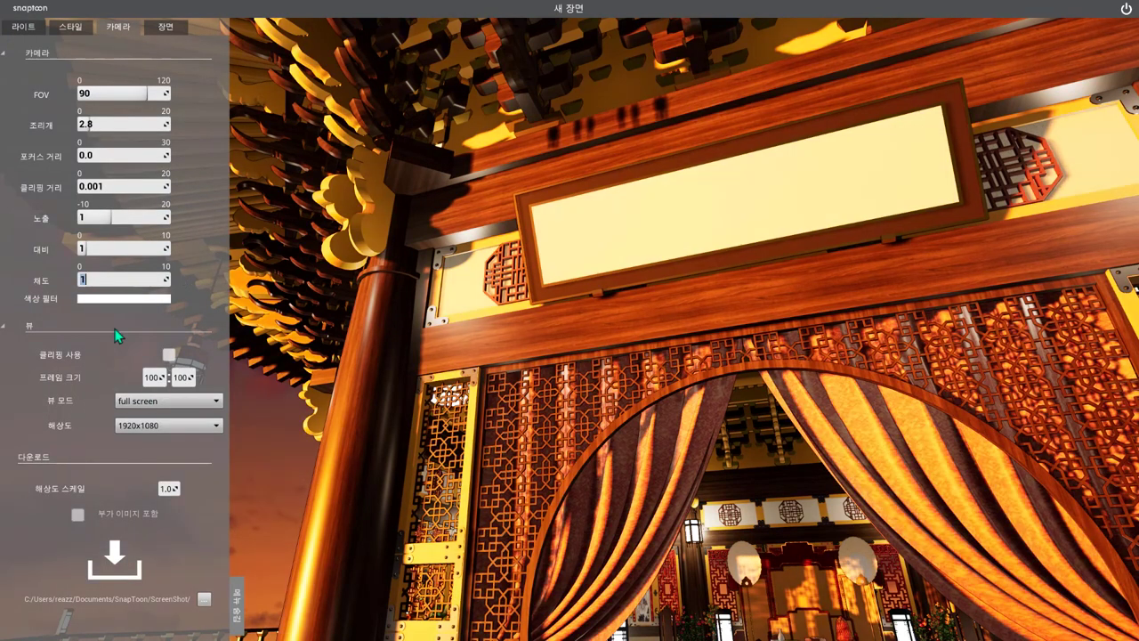
Set contrast 0.7 and exposure 0, and raise sunlight intensity to 848.8
left_click(89, 250)
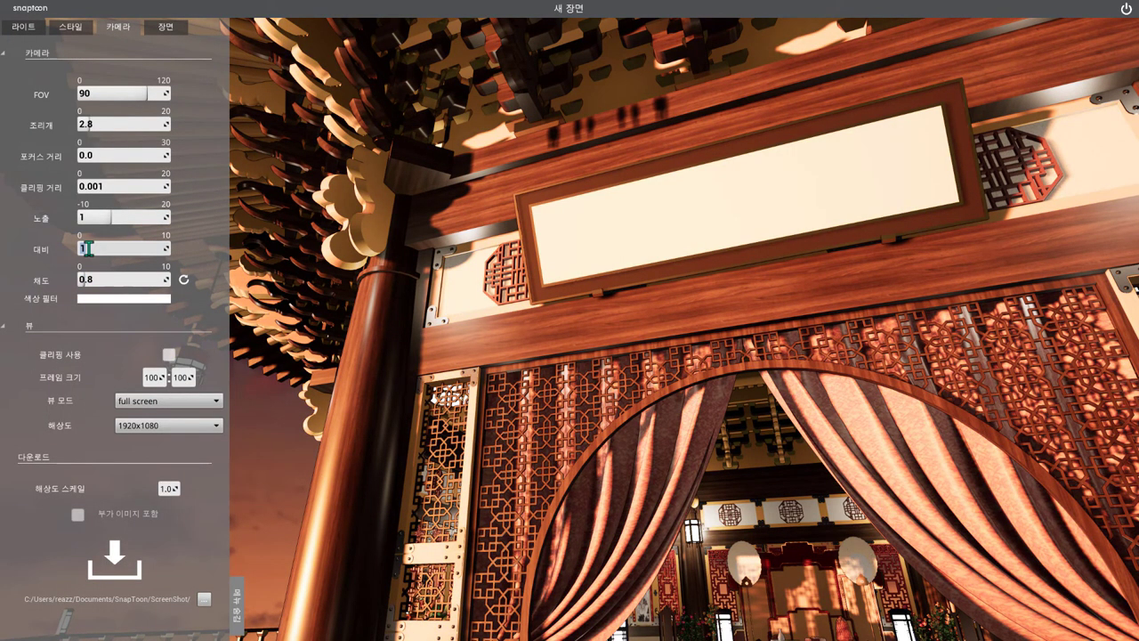
type("7")
key("Return")
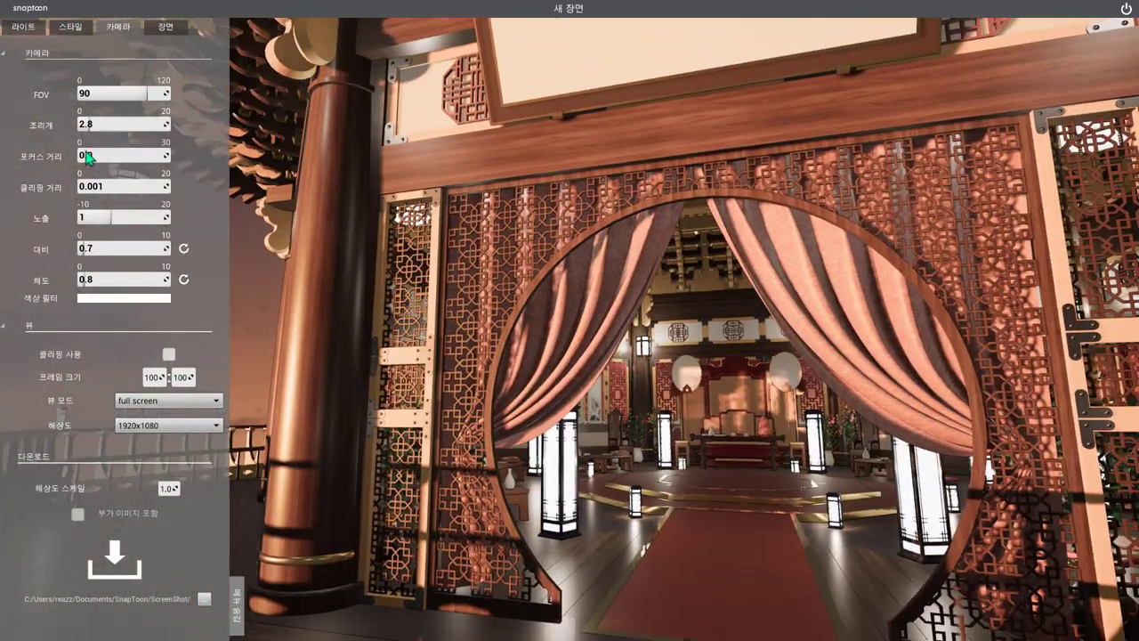
left_click(89, 215)
type("0")
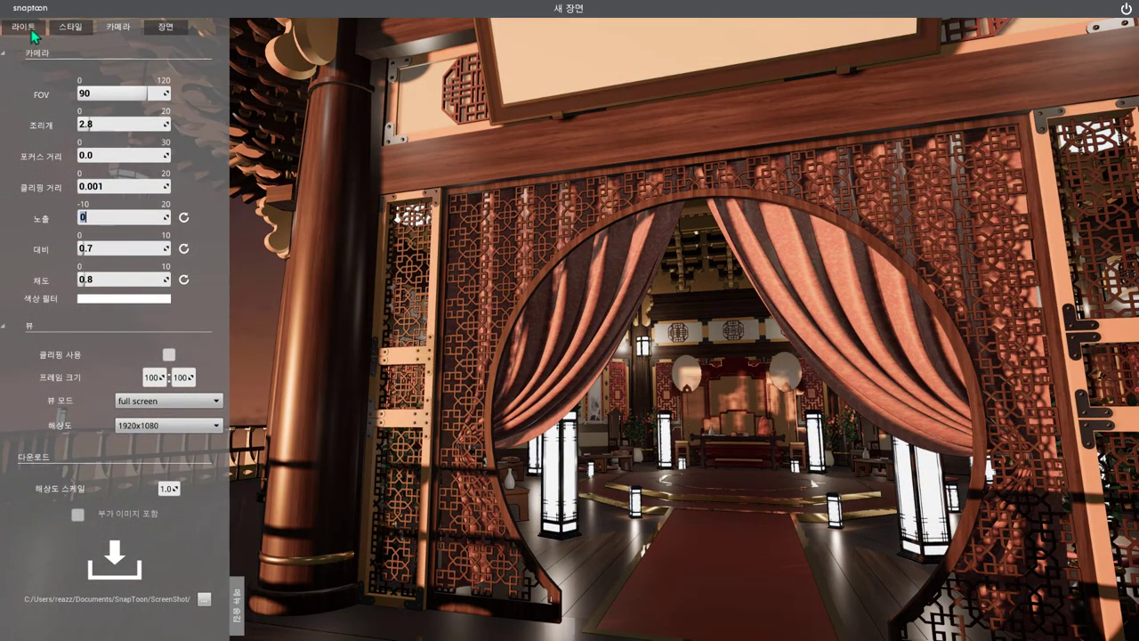
left_click(32, 32)
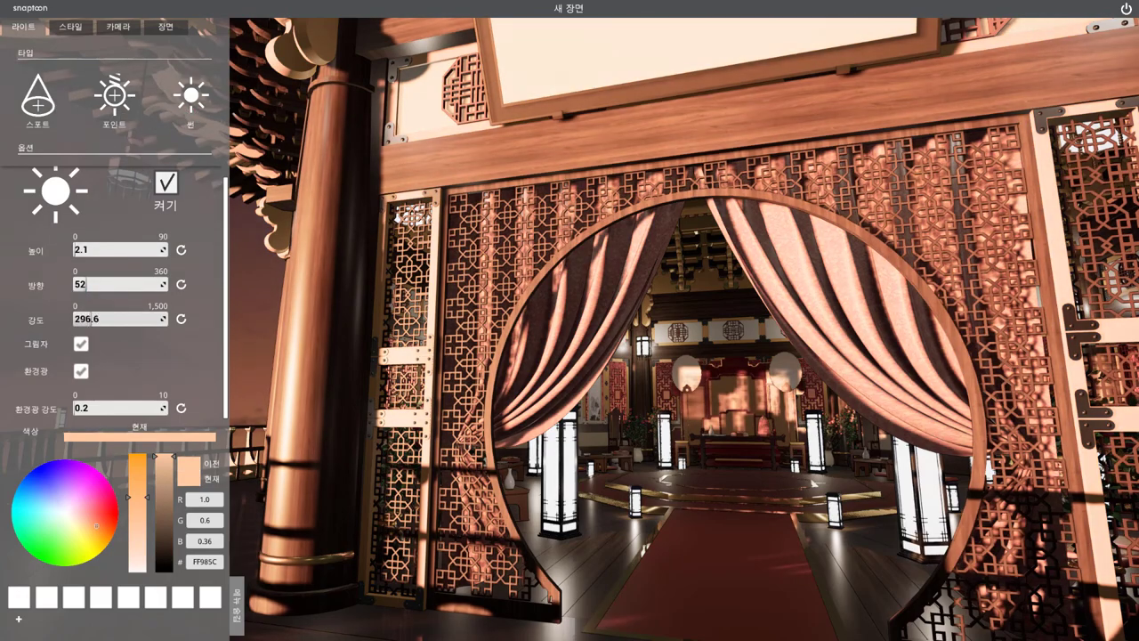
left_click_drag(81, 319, 126, 318)
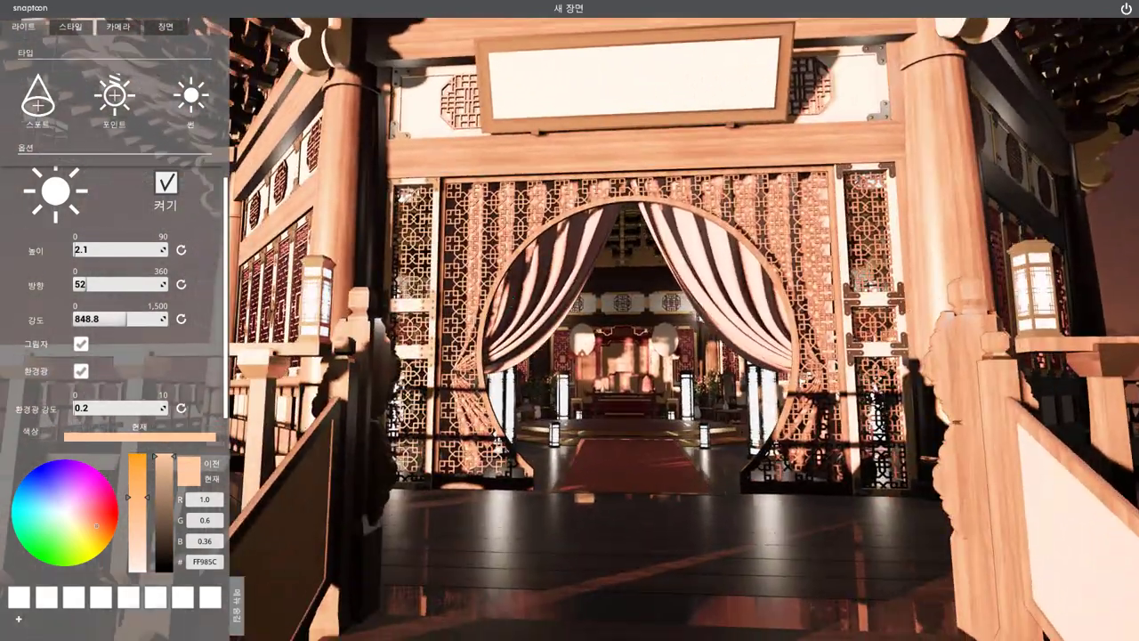
Lengthen the outline distance to 19.7 and raise the sun height to 6.3
left_click(69, 27)
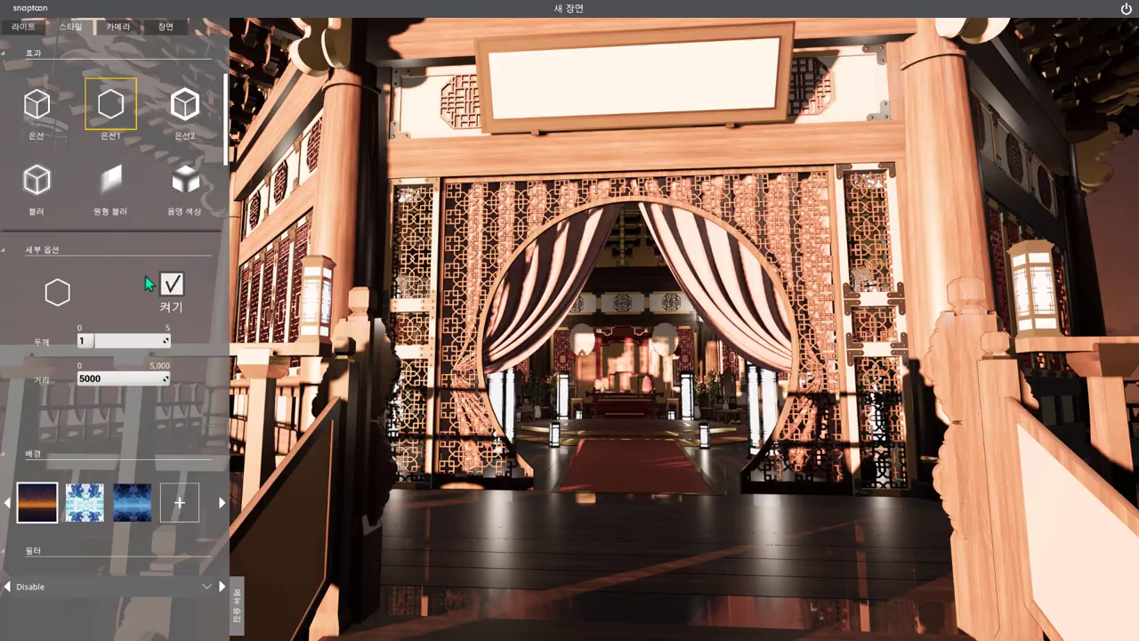
left_click_drag(82, 405, 96, 405)
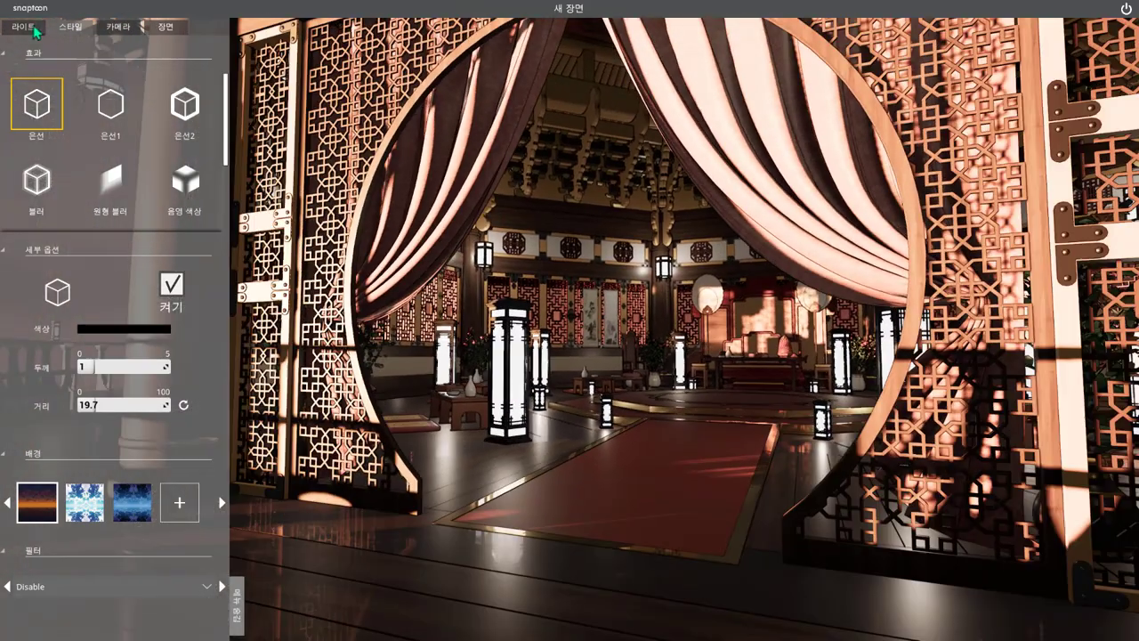
left_click(23, 27)
left_click_drag(82, 251, 238, 250)
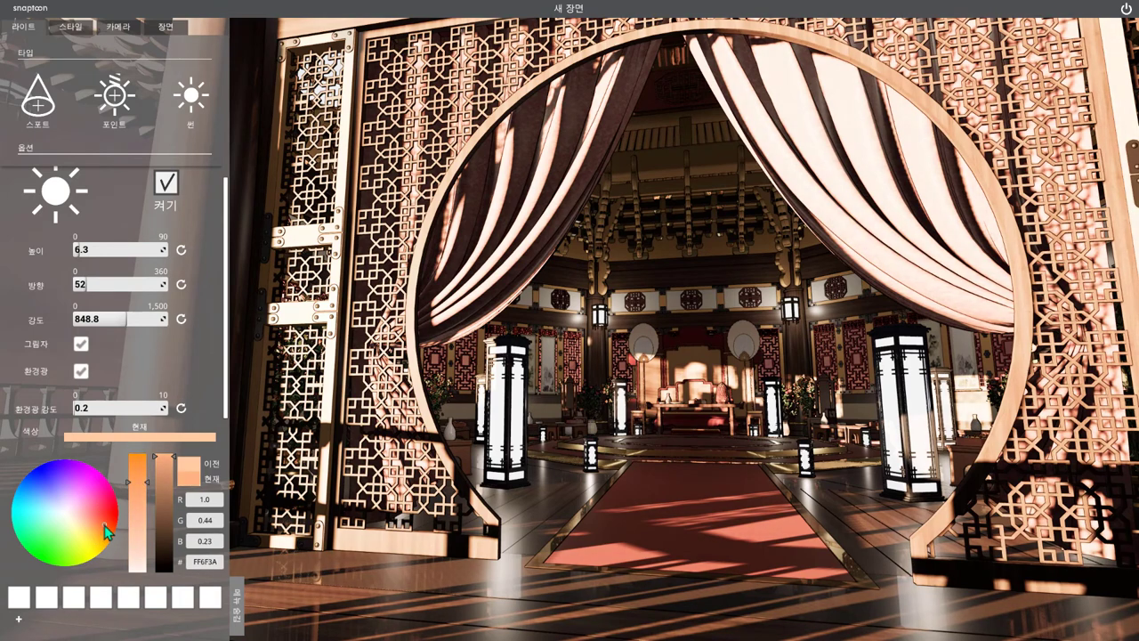
Pick and apply a new colour filter tint in the camera settings
left_click(114, 26)
left_click(99, 299)
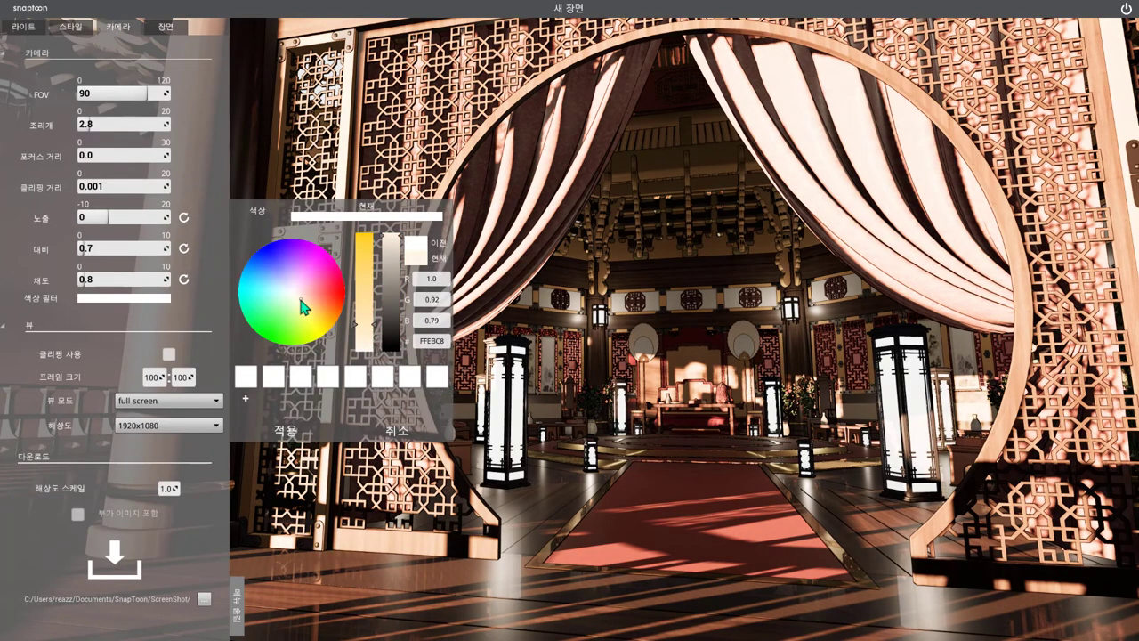
mouse_move(301, 307)
left_mouse_down()
mouse_move(256, 294)
mouse_move(297, 317)
mouse_move(323, 304)
left_mouse_up()
left_click(281, 419)
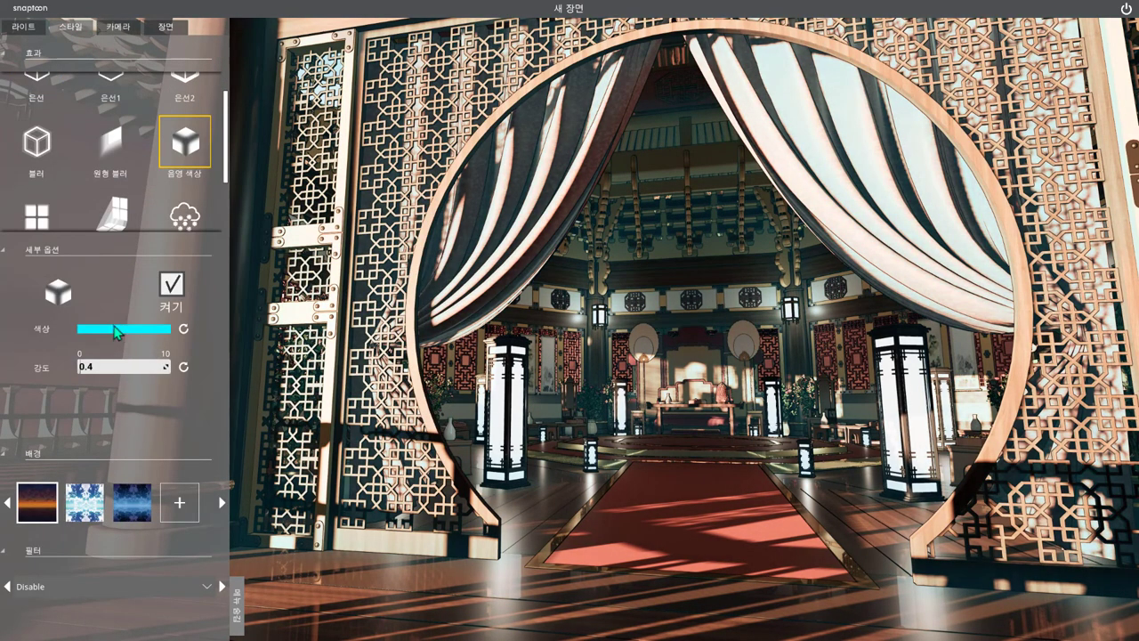
Apply a deep blue shadow colour at strength 1.2 and collapse the settings panel
left_click(115, 330)
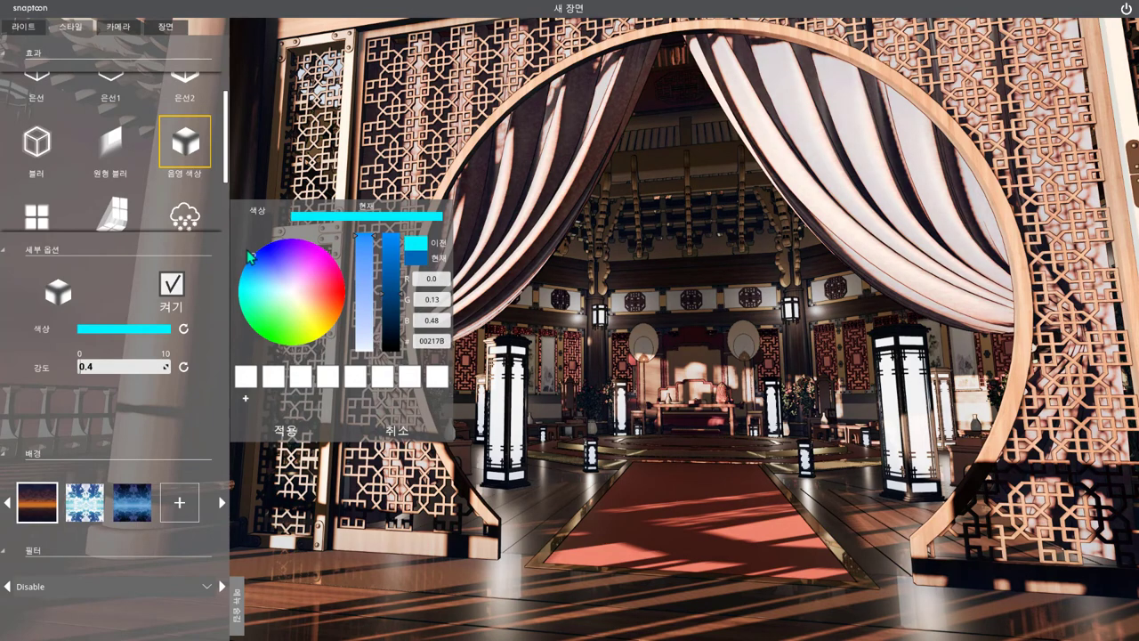
left_click(281, 431)
left_click_drag(82, 366, 89, 366)
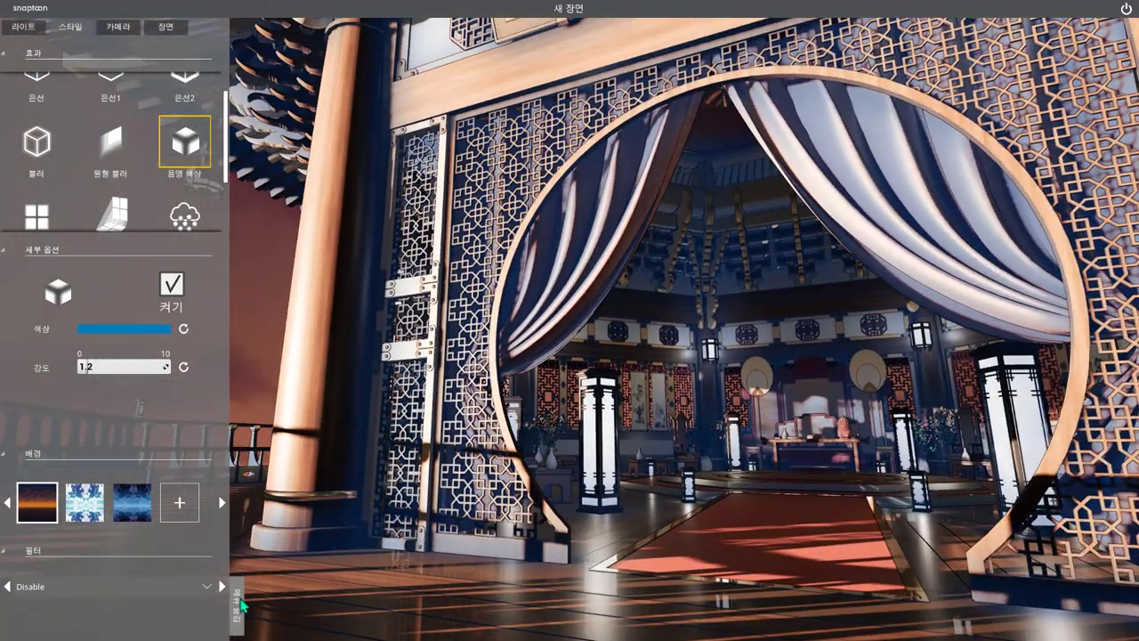
left_click(240, 602)
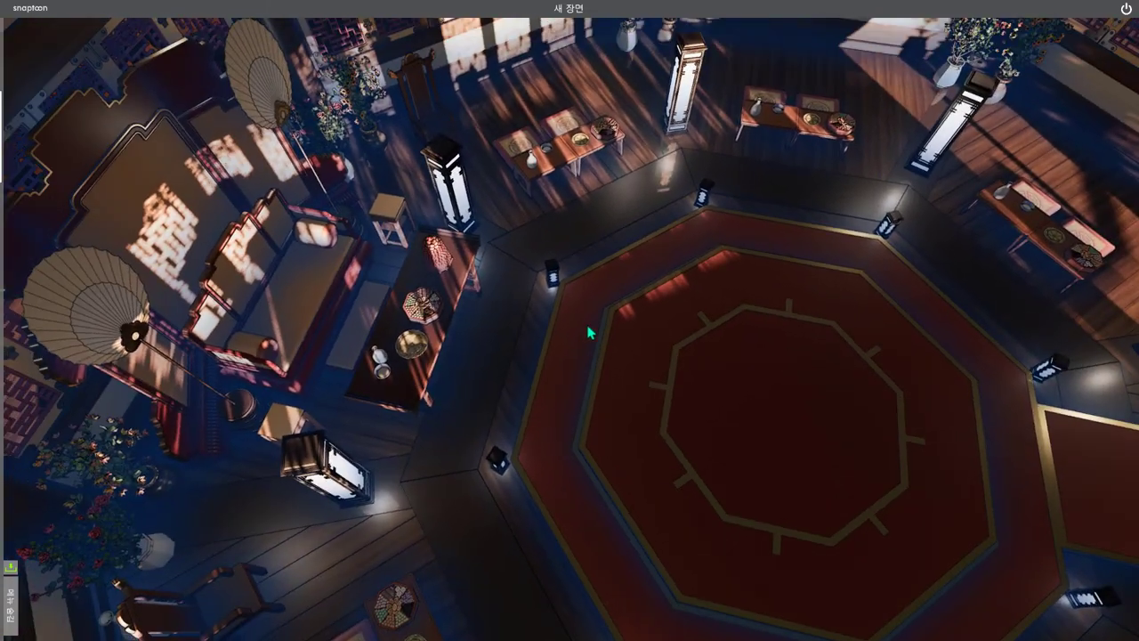
Move the sun to height 15.5, direction 58.7, and orbit to view the lattice shadows
left_click(11, 592)
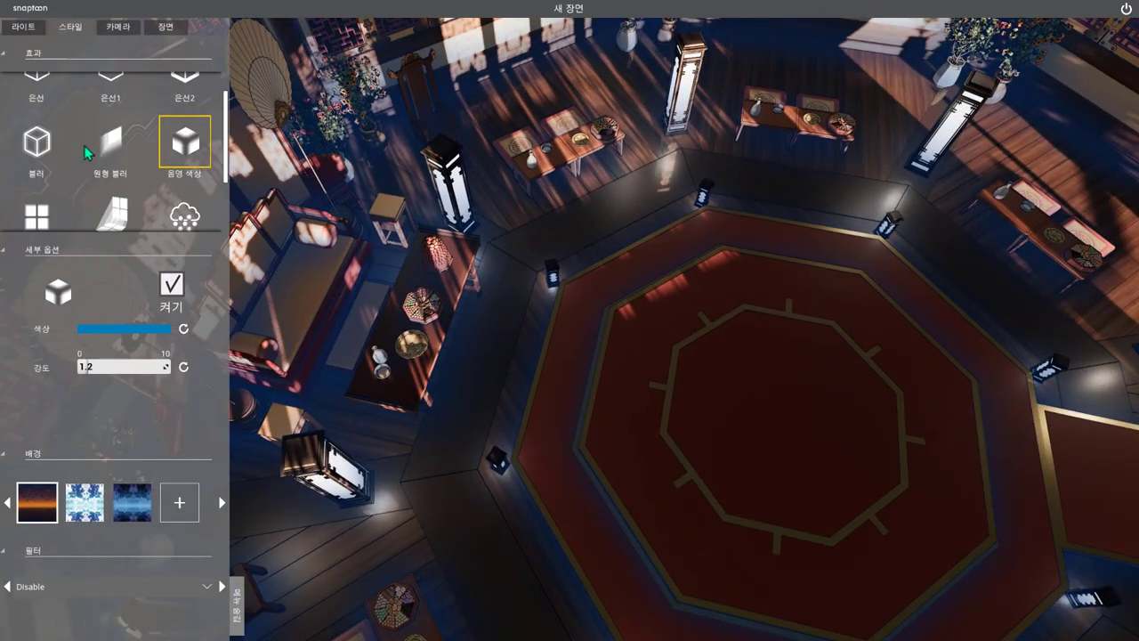
scroll(105, 178, "down", 1)
left_click(25, 27)
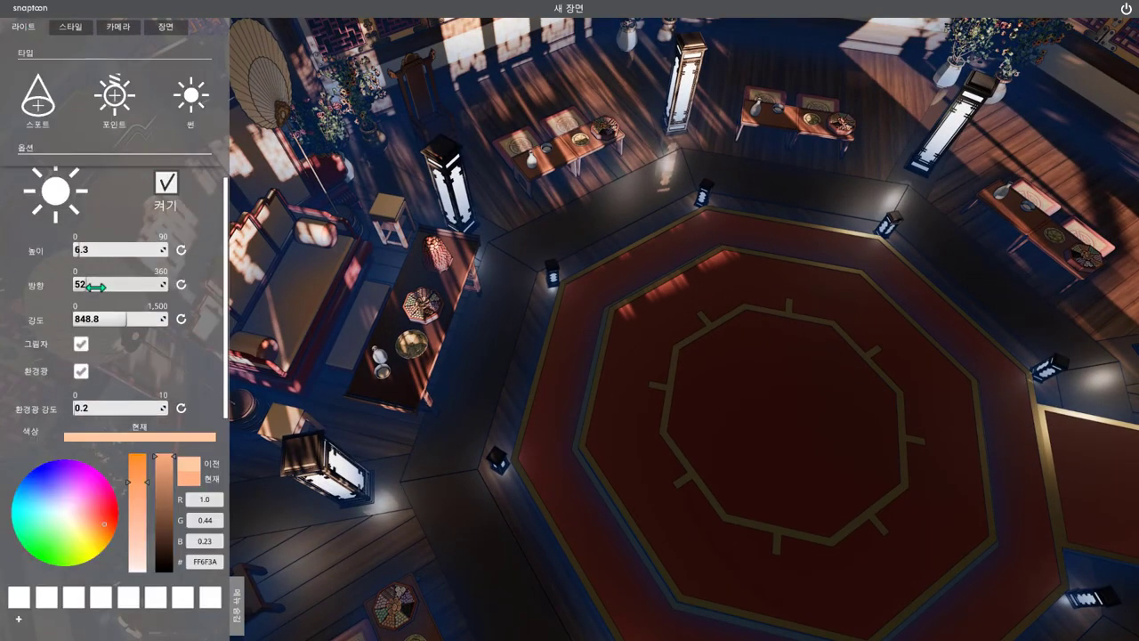
mouse_move(78, 253)
left_mouse_down()
mouse_move(93, 250)
mouse_move(87, 284)
left_mouse_up()
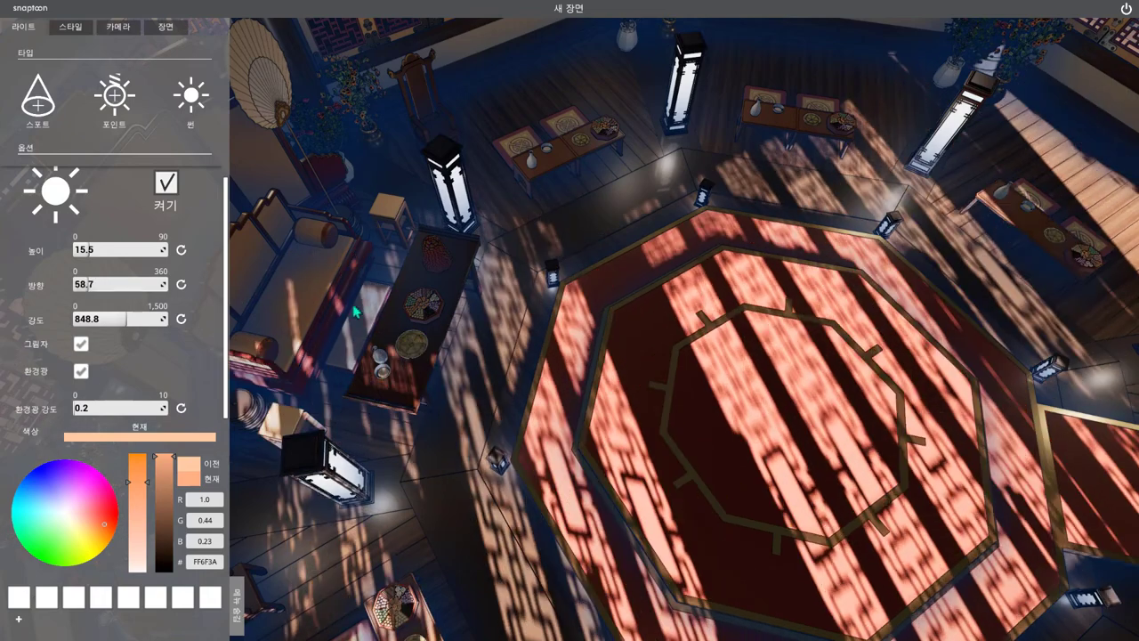
mouse_move(356, 311)
left_mouse_down()
mouse_move(580, 541)
mouse_move(643, 415)
left_mouse_up()
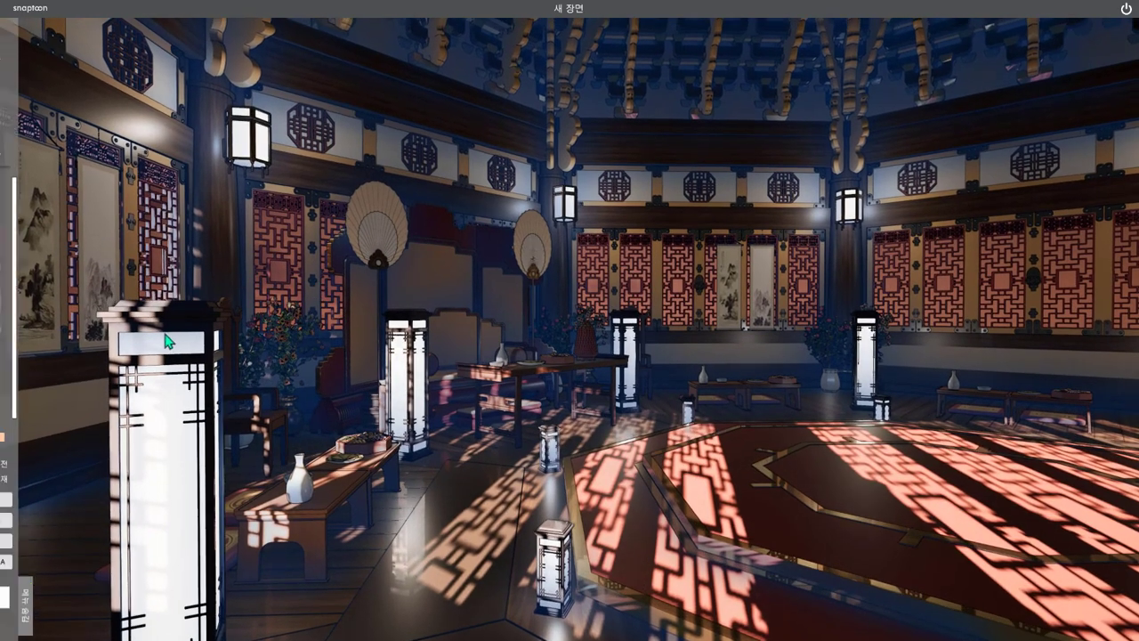
Turn the sunlight yellow FFC26A and apply purple 77467B as the shadow colour
mouse_move(97, 533)
left_mouse_down()
mouse_move(50, 550)
mouse_move(54, 521)
mouse_move(87, 535)
left_mouse_up()
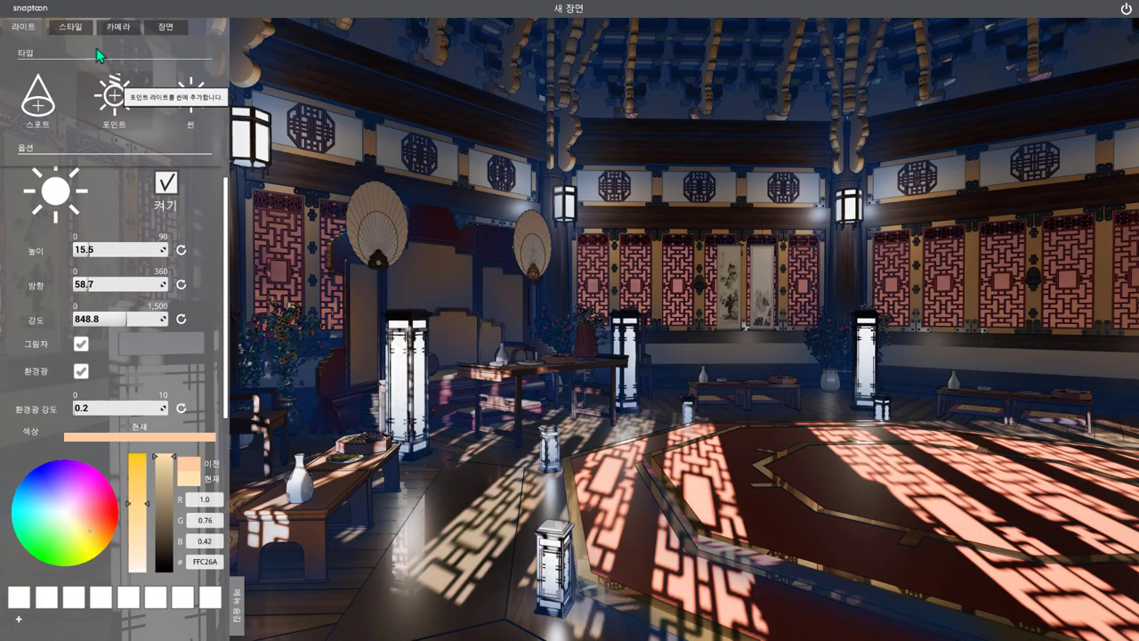
left_click(71, 25)
left_click(101, 329)
mouse_move(310, 296)
left_mouse_down()
mouse_move(303, 277)
mouse_move(278, 332)
left_mouse_up()
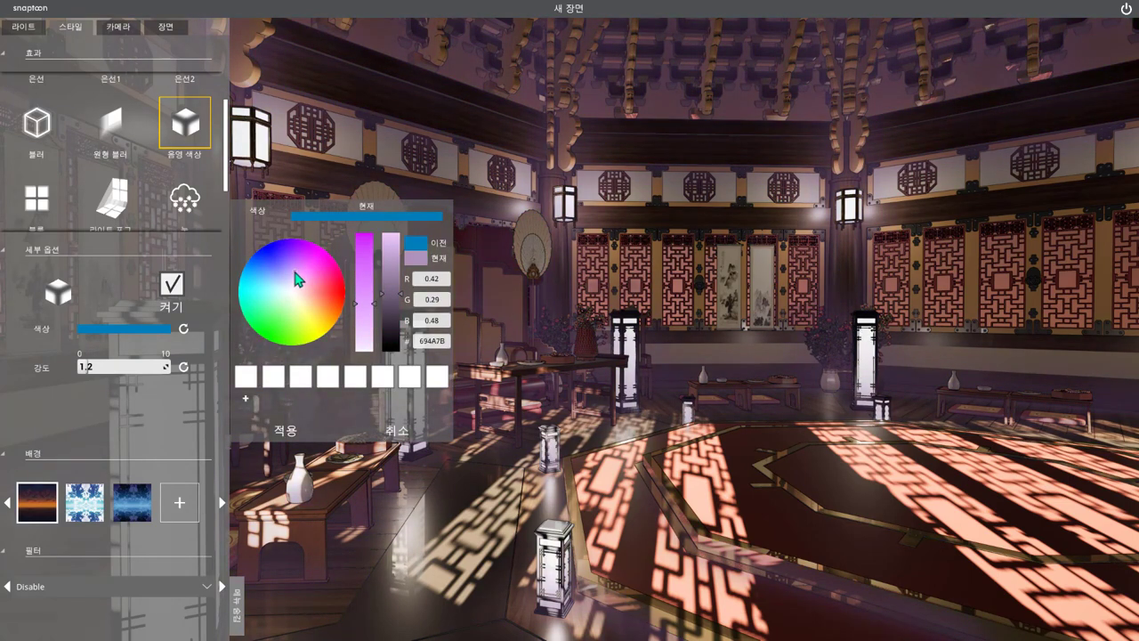
left_click(285, 430)
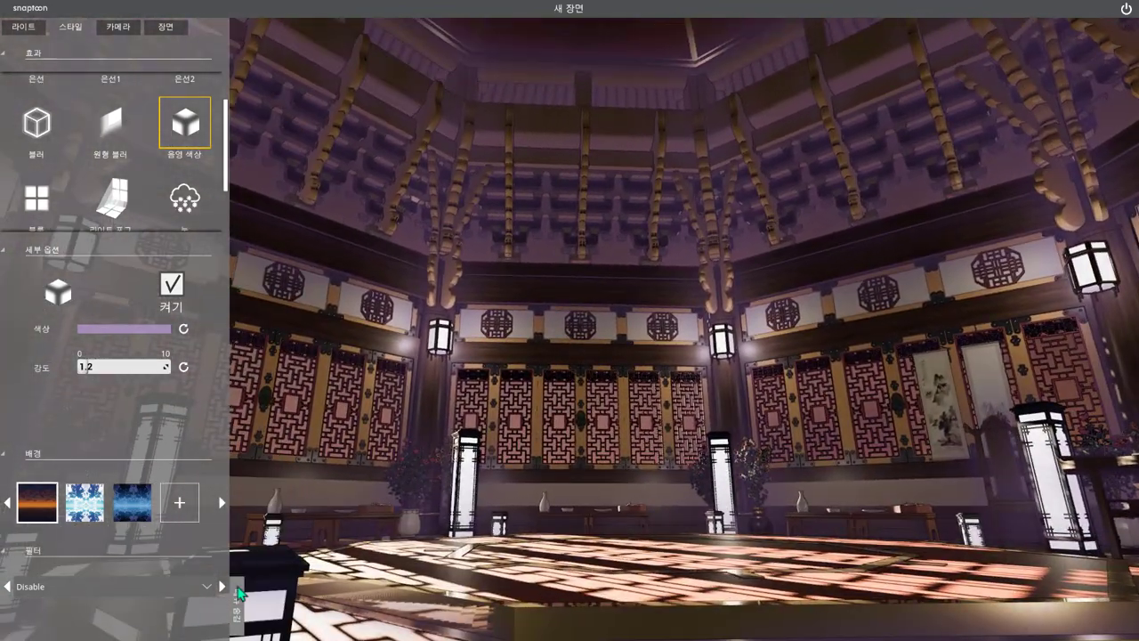
left_click(238, 594)
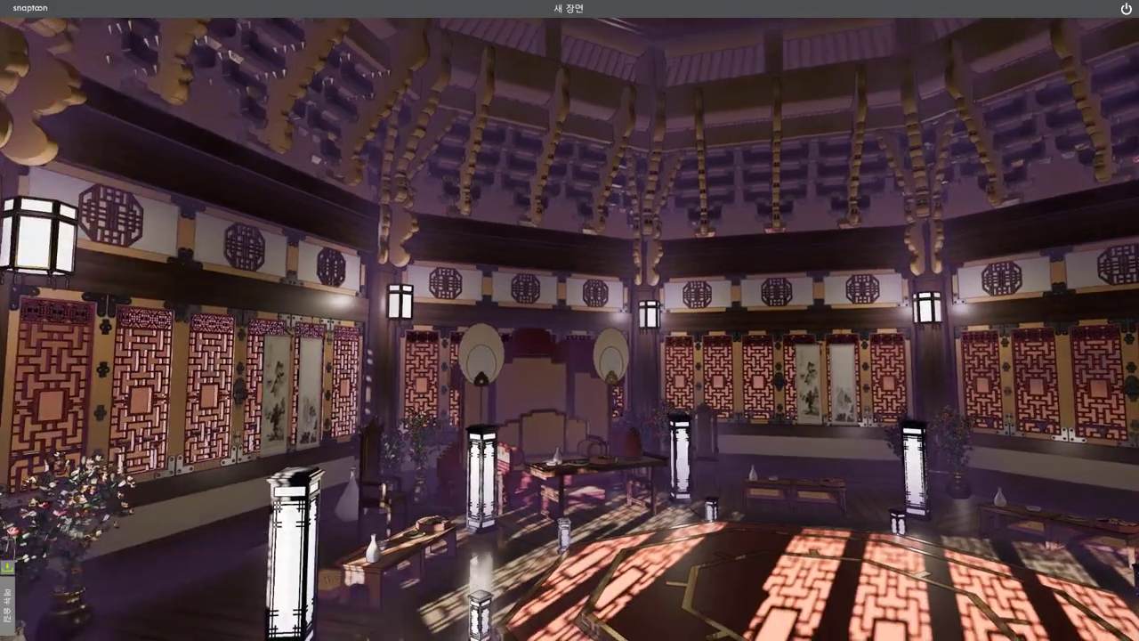
Load SavedScene0 from the saved scene list
left_click(112, 28)
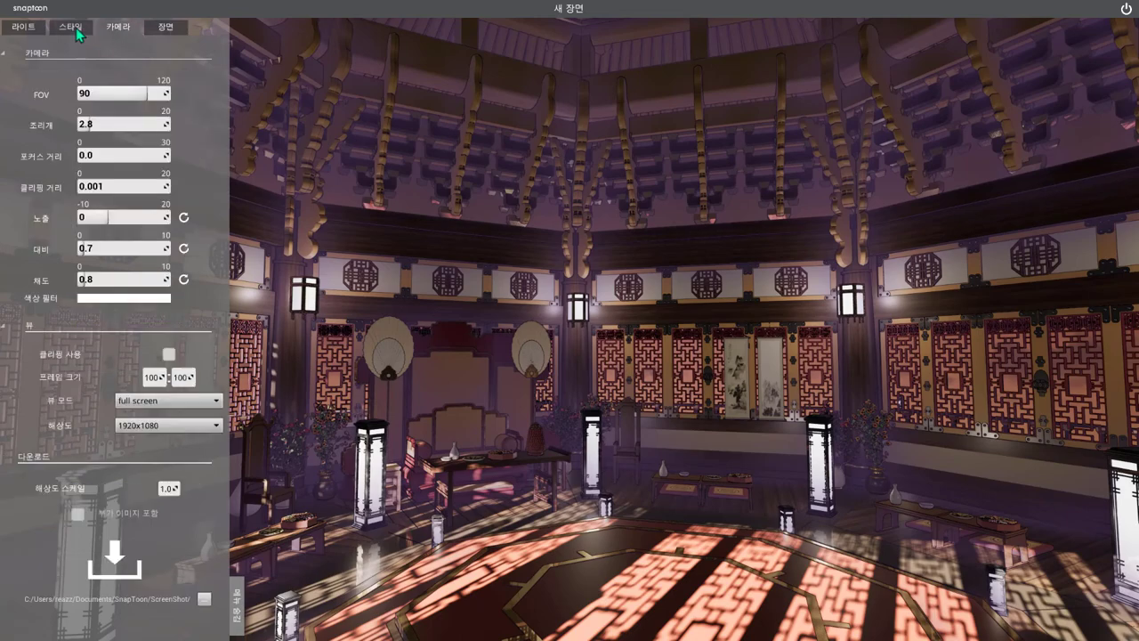
left_click(72, 26)
left_click(165, 27)
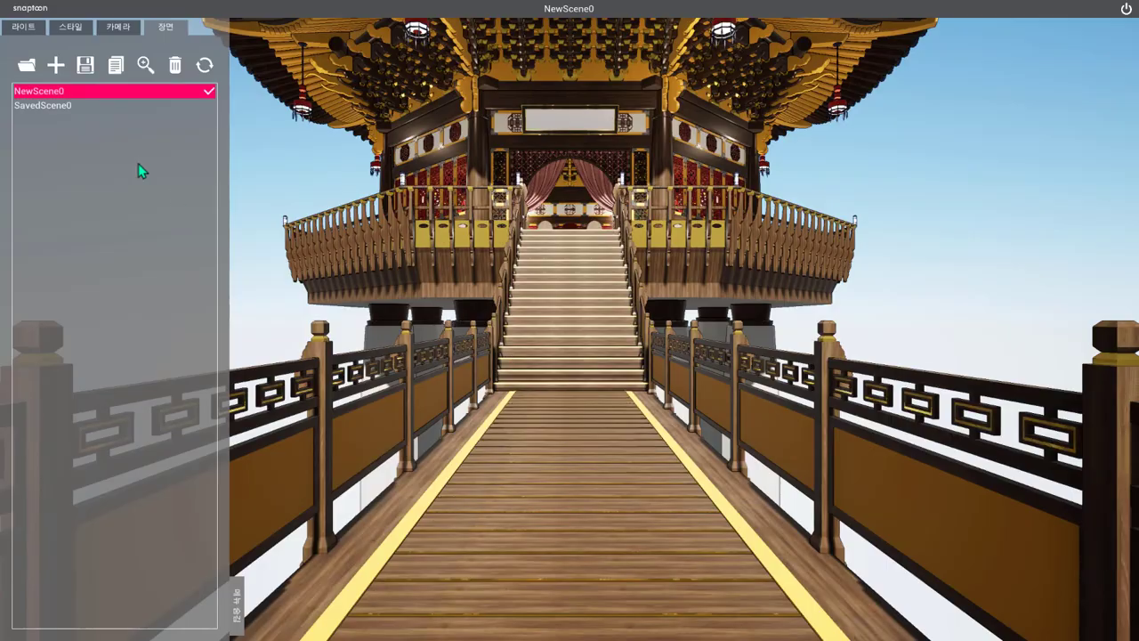
left_click(36, 109)
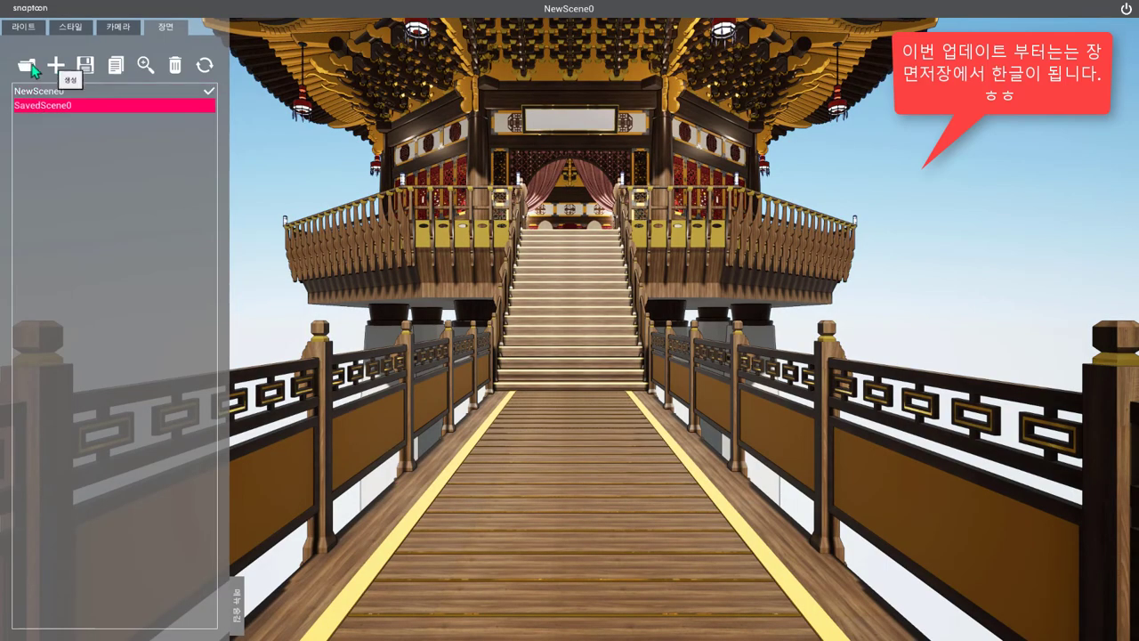
left_click(28, 67)
type("w")
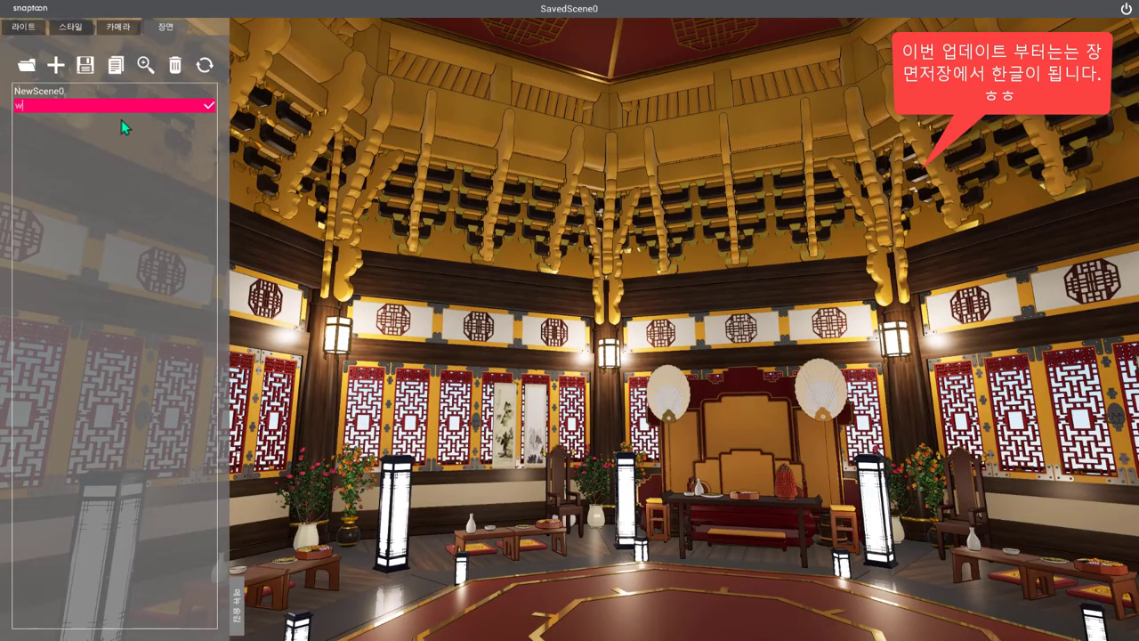
Rename the scene 이제한글이됩니다, then open the scene 아너무좋다
key("BackSpace")
type("이제한글이")
type("됩니다")
key("Return")
type("아너무좋다")
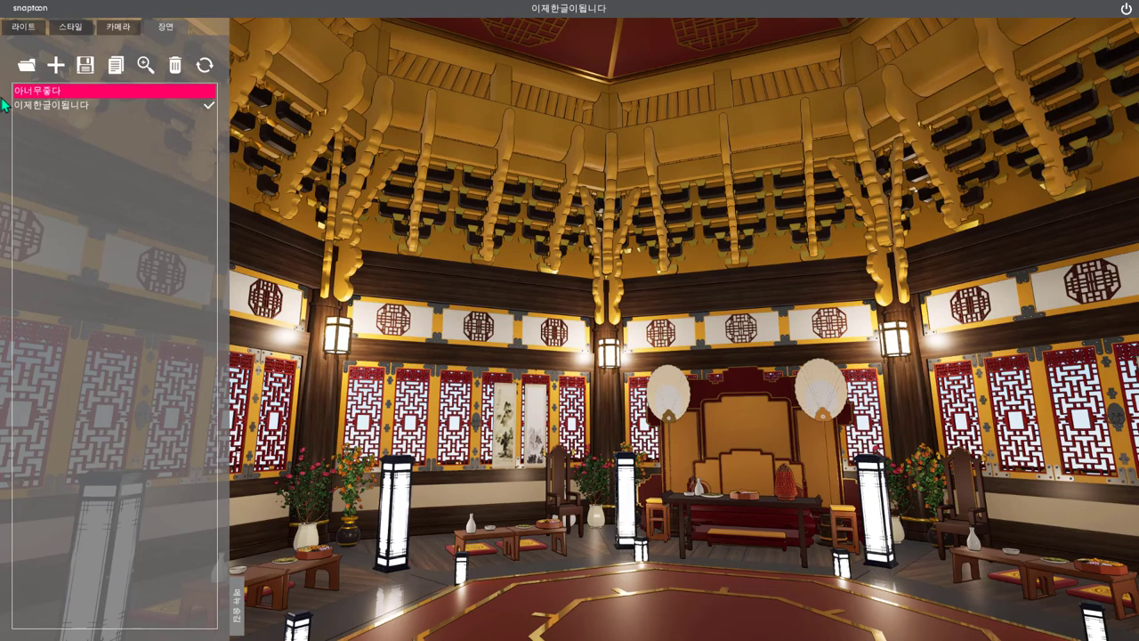
left_click(25, 66)
left_click(568, 358)
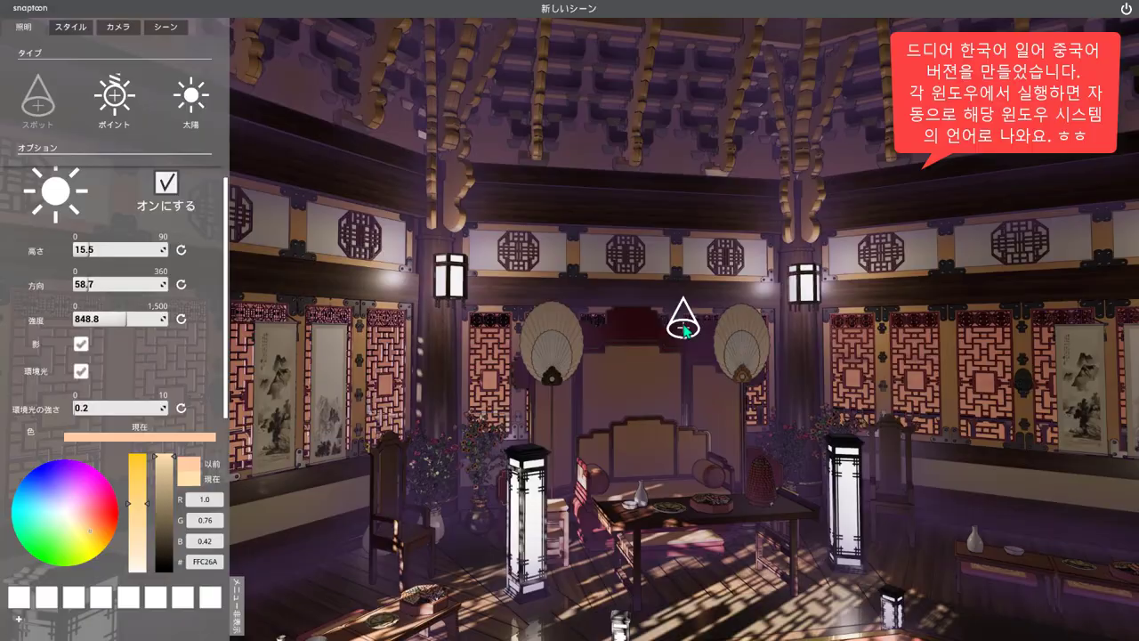
Add a spotlight (intensity 5000, range 10, outer angle 44) to the hall
left_click(683, 327)
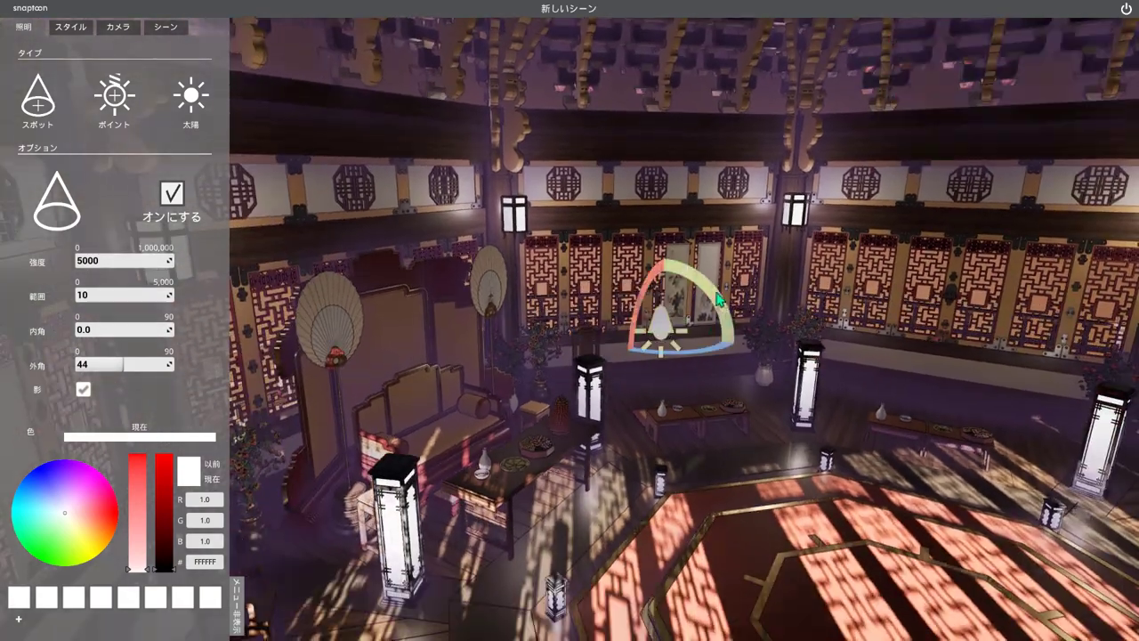
Give the spotlight range 30, intensity 503928 and colour FFC04D, aimed at the throne
left_click_drag(712, 300, 331, 331)
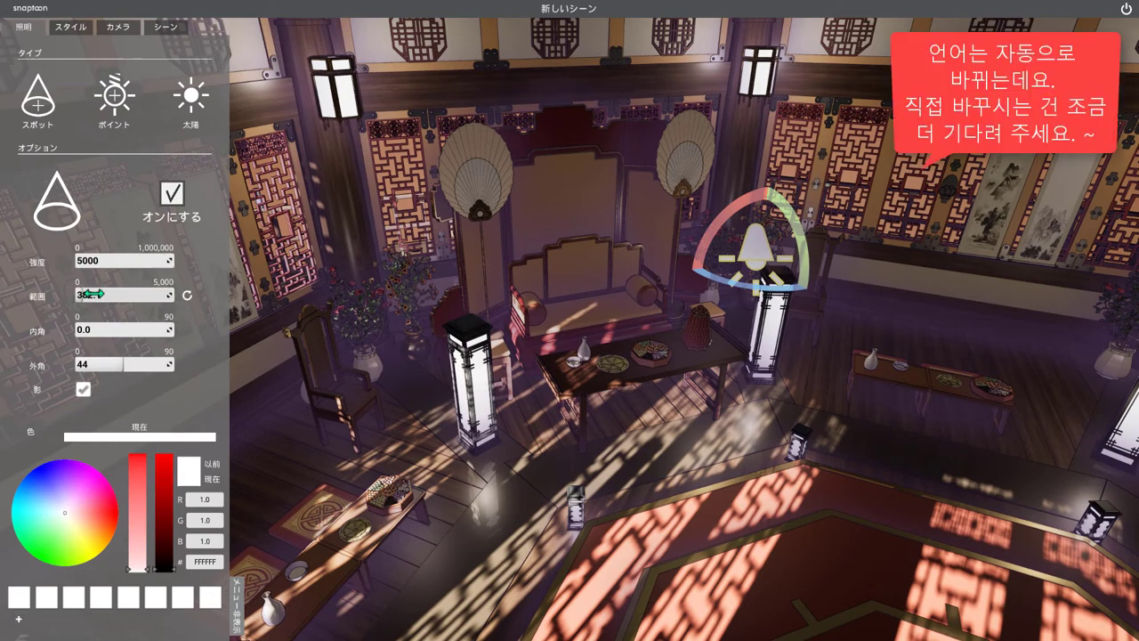
key("Return")
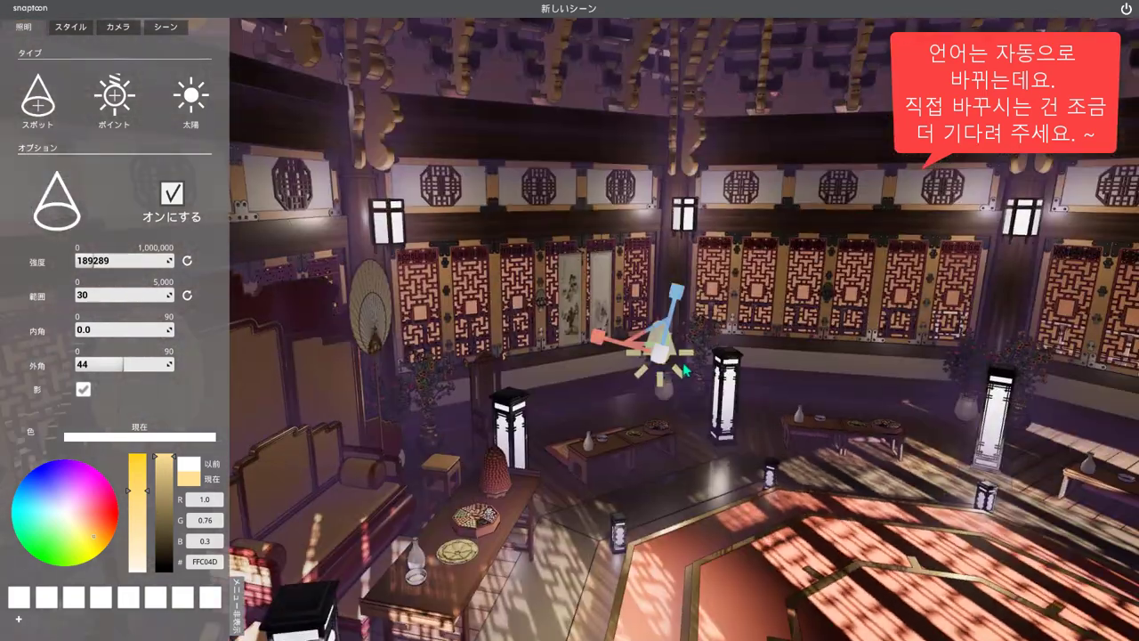
left_click_drag(623, 223, 506, 206)
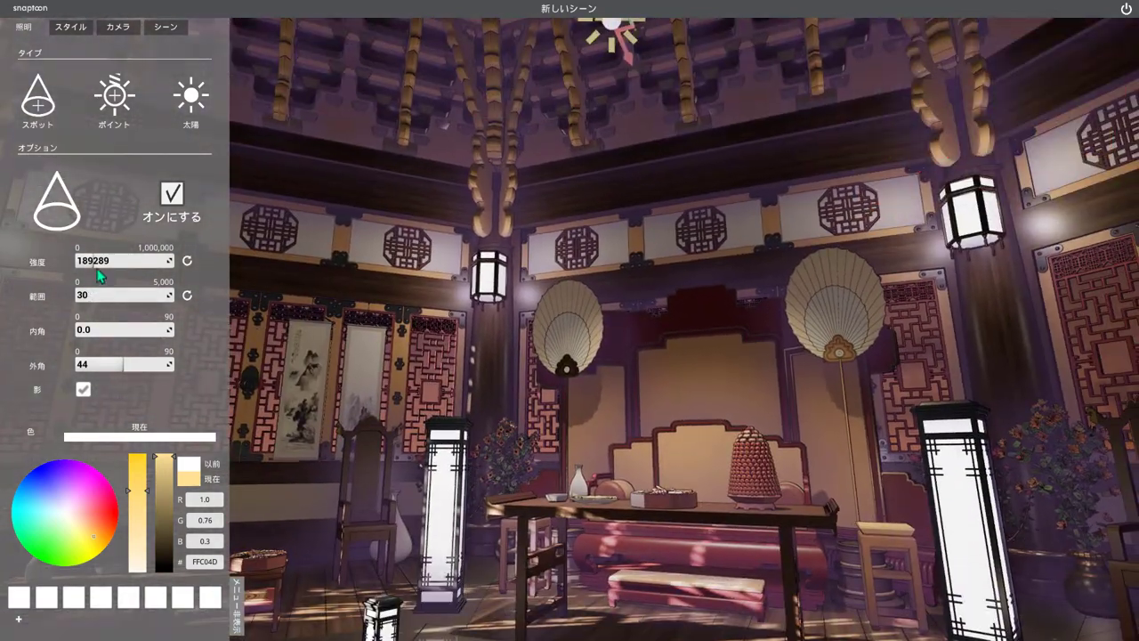
left_click_drag(92, 261, 119, 261)
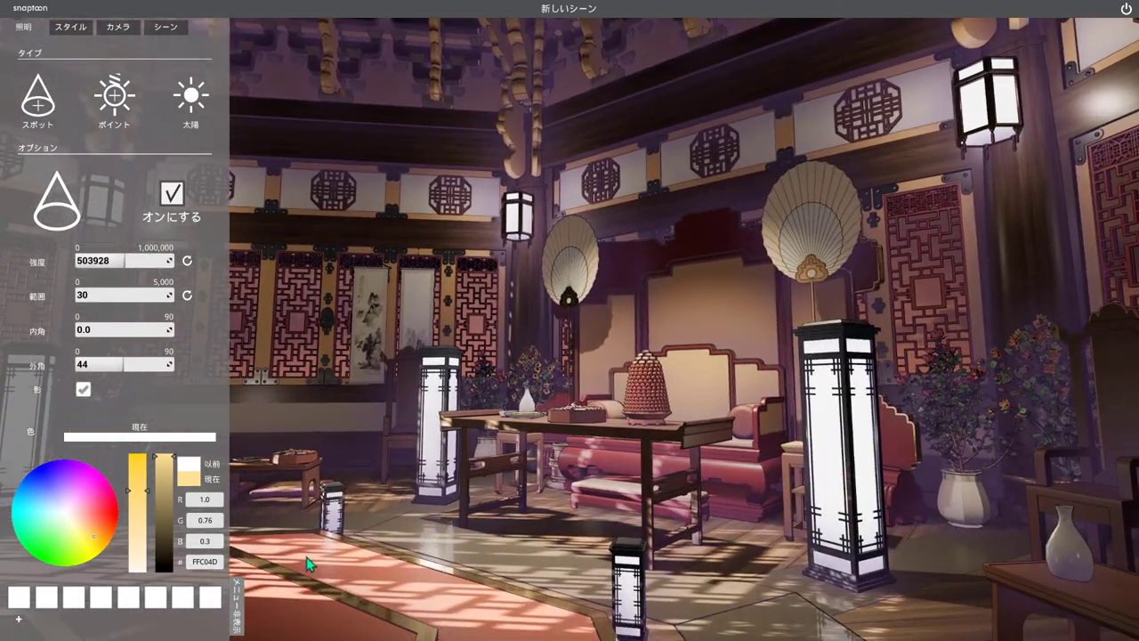
Hide the settings panel and lift the light from the floor to just under the ceiling
left_click(236, 595)
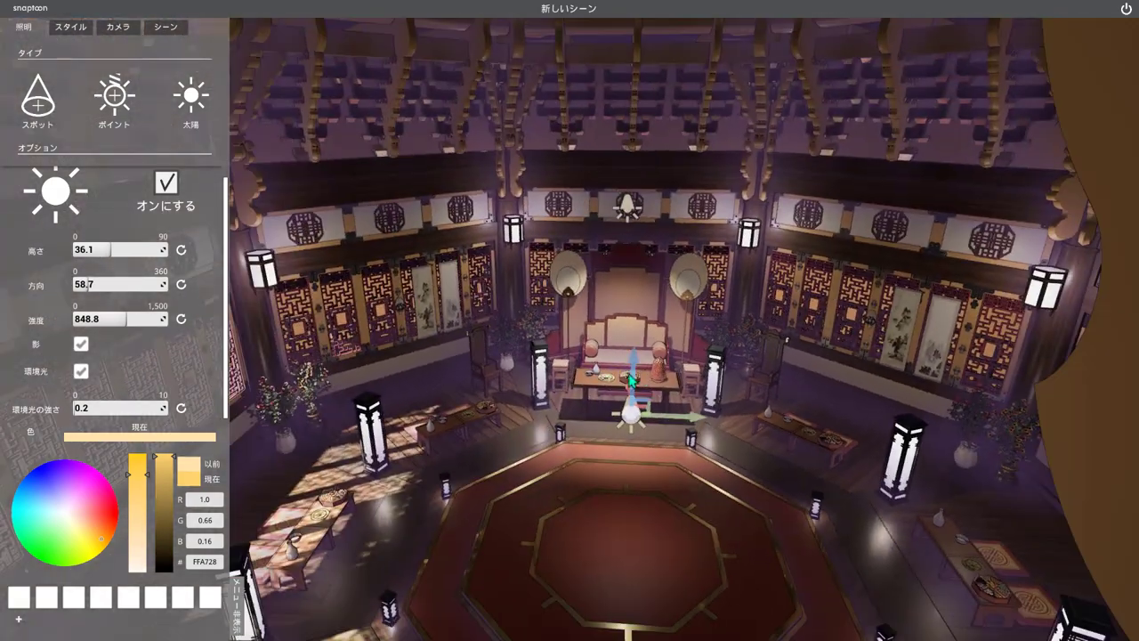
left_click_drag(632, 381, 638, 91)
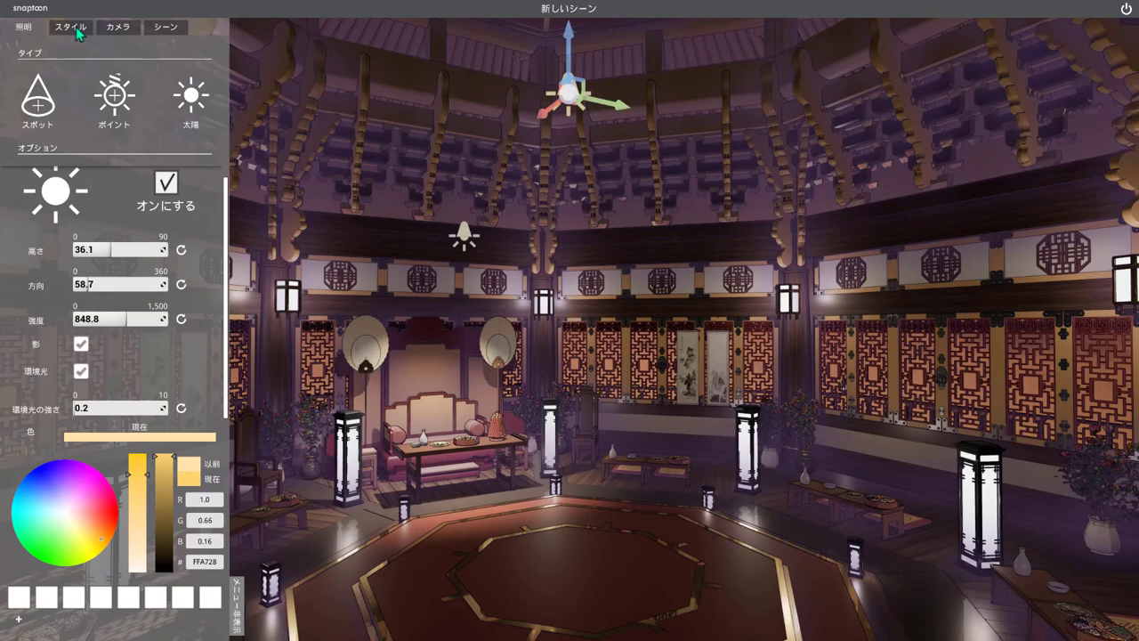
Boost the spotlight intensity to 324134, colour it orange FFAB4D, and switch on scene fog
left_click(76, 28)
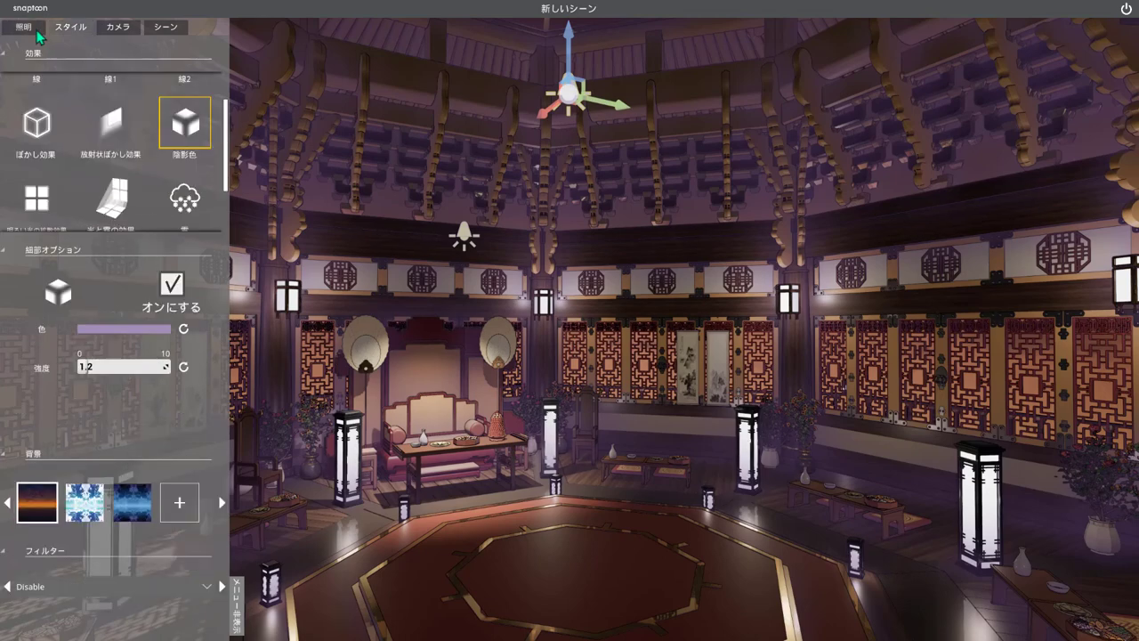
left_click(35, 29)
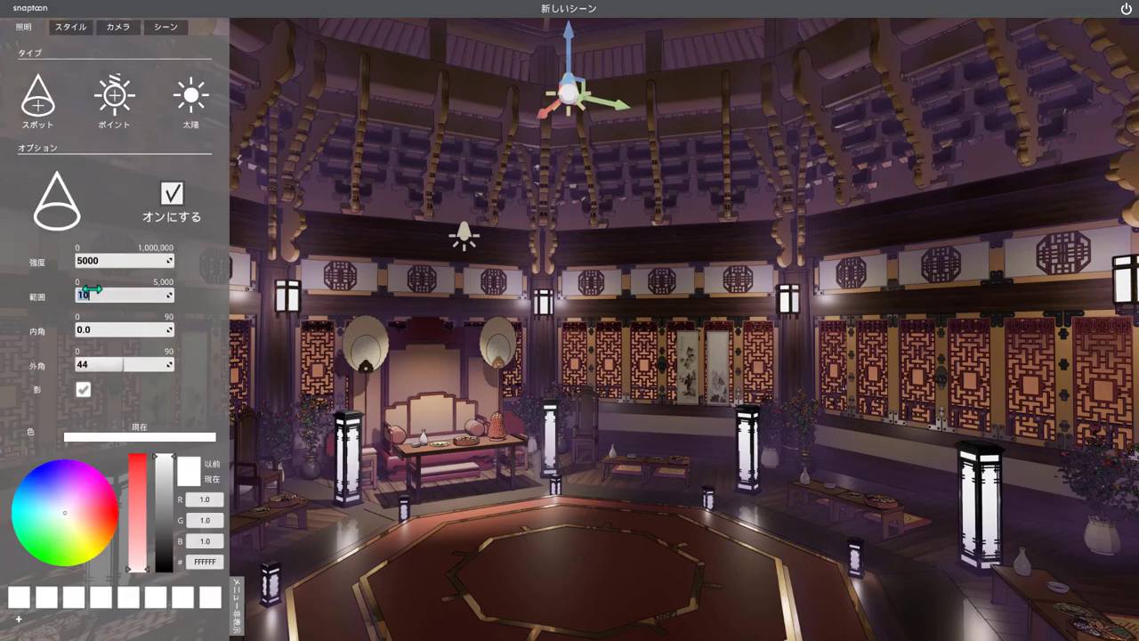
type("20")
left_click_drag(89, 260, 108, 260)
left_click(96, 532)
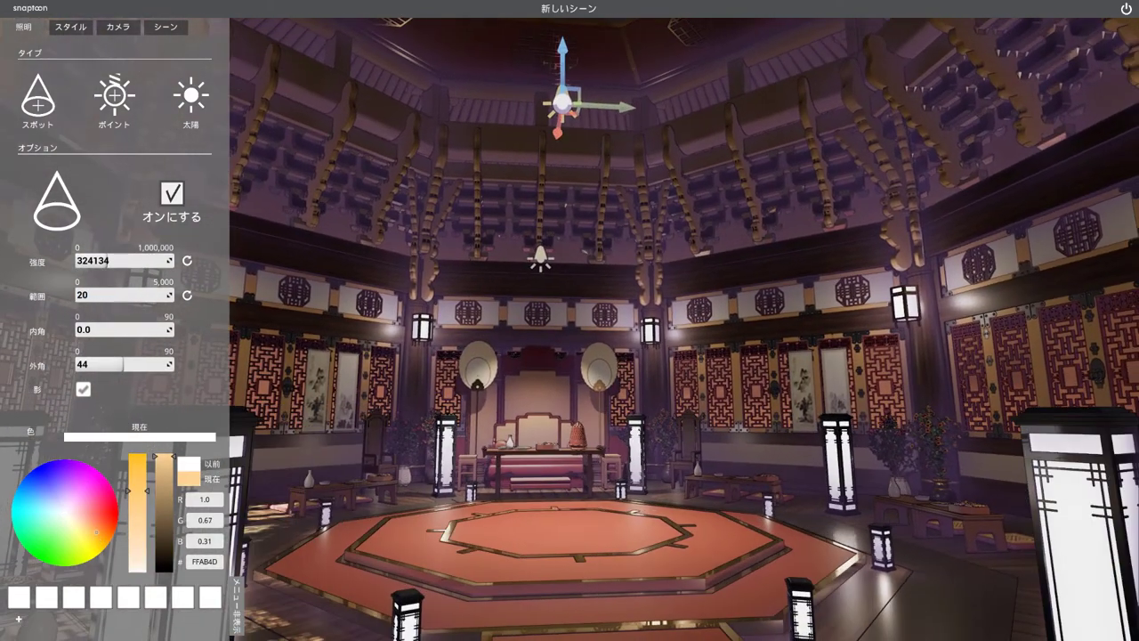
left_click(71, 28)
left_click(166, 286)
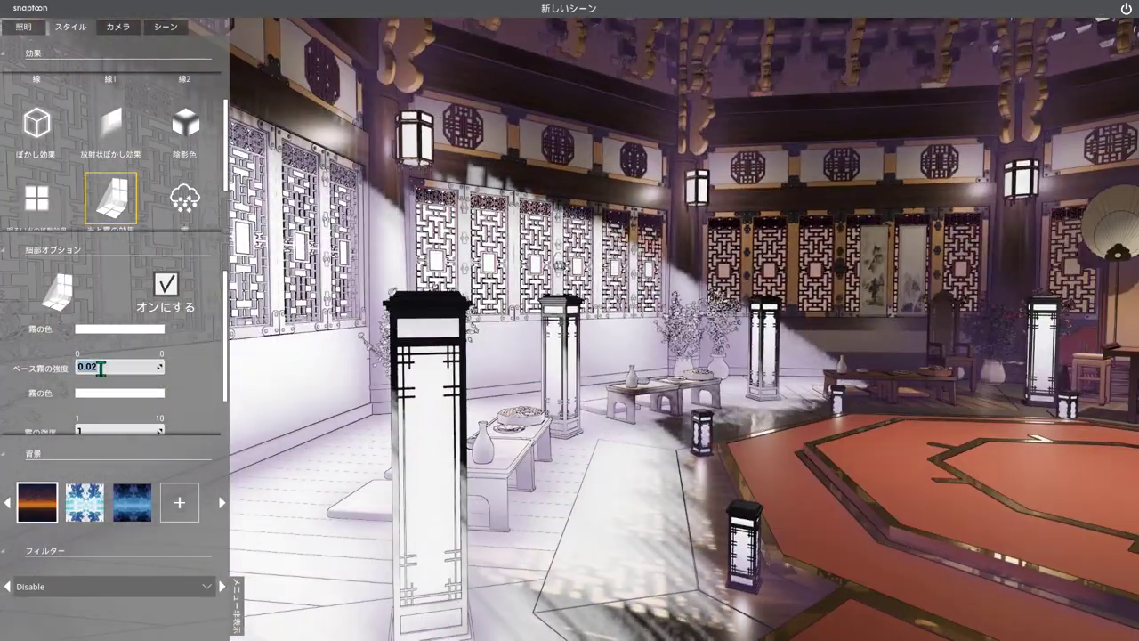
Enter 0 in a fog field and give the fog a warm orange colour
type("0")
scroll(101, 368, "down", 1)
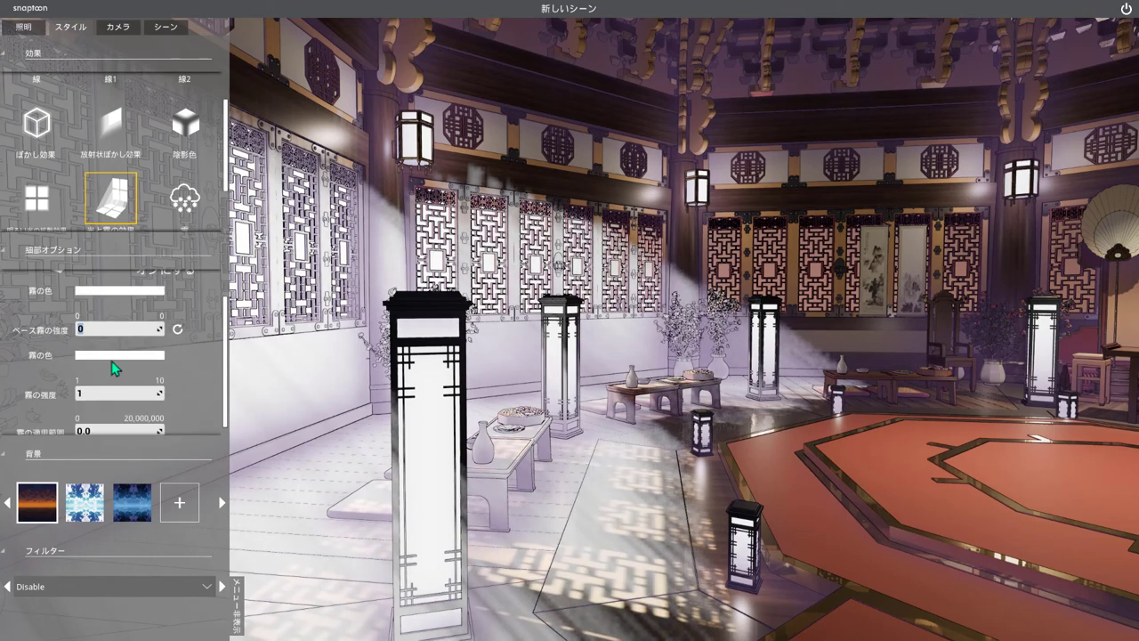
left_click(116, 356)
left_click(314, 309)
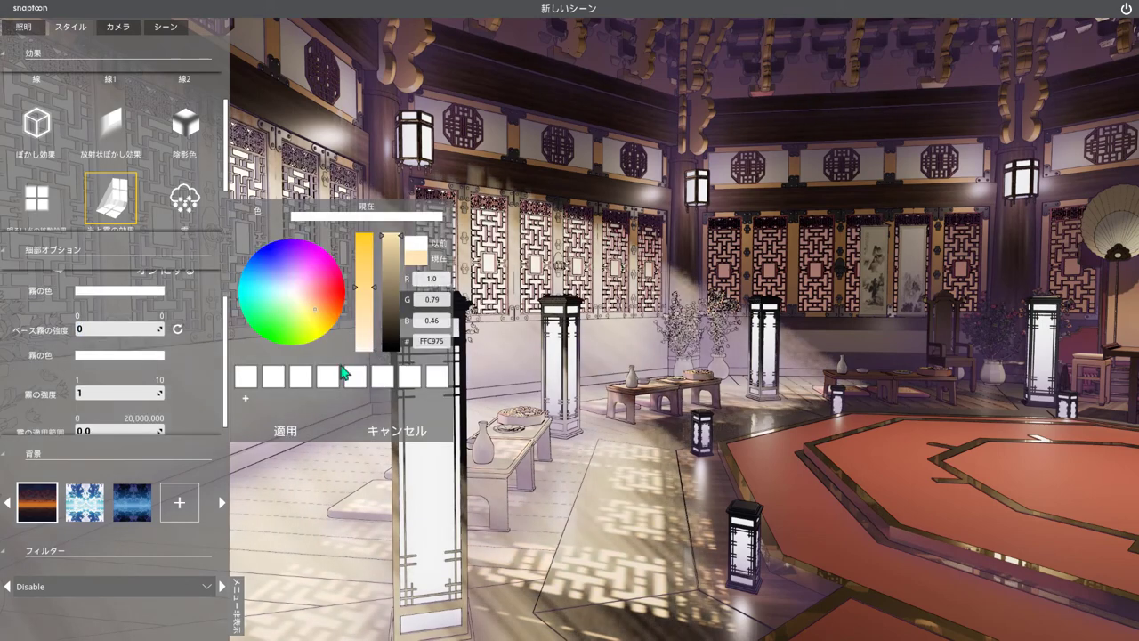
Dim the sunlight intensity and tint the sunlight pink
left_click(33, 28)
left_click_drag(118, 318, 85, 318)
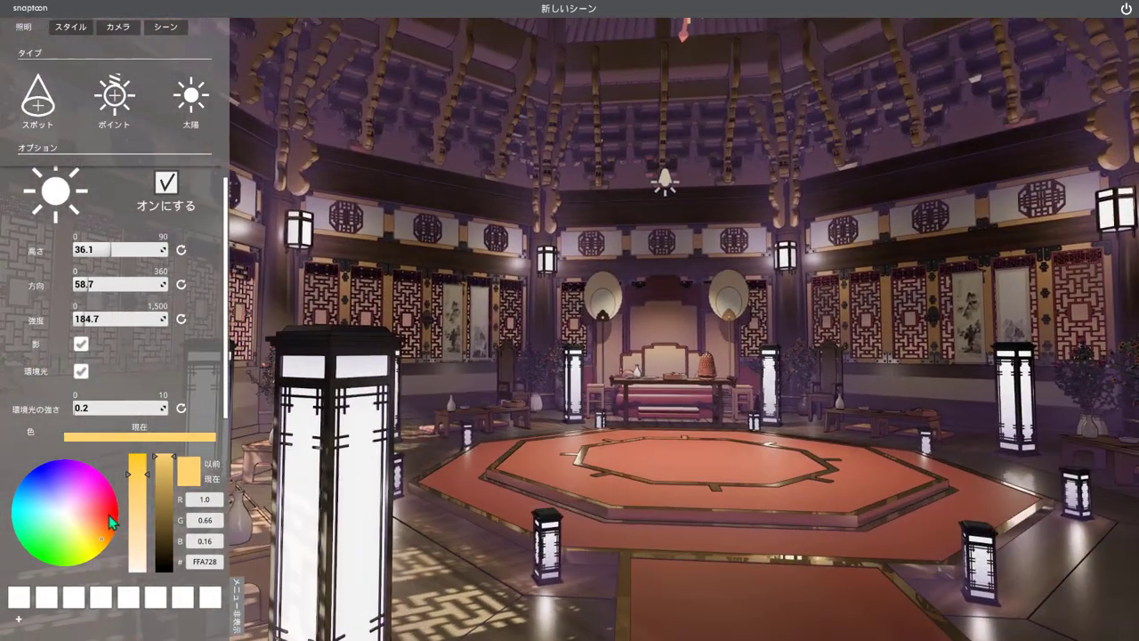
left_click(99, 496)
Make the second fog colour pink and set base fog strength to 0
left_click(67, 27)
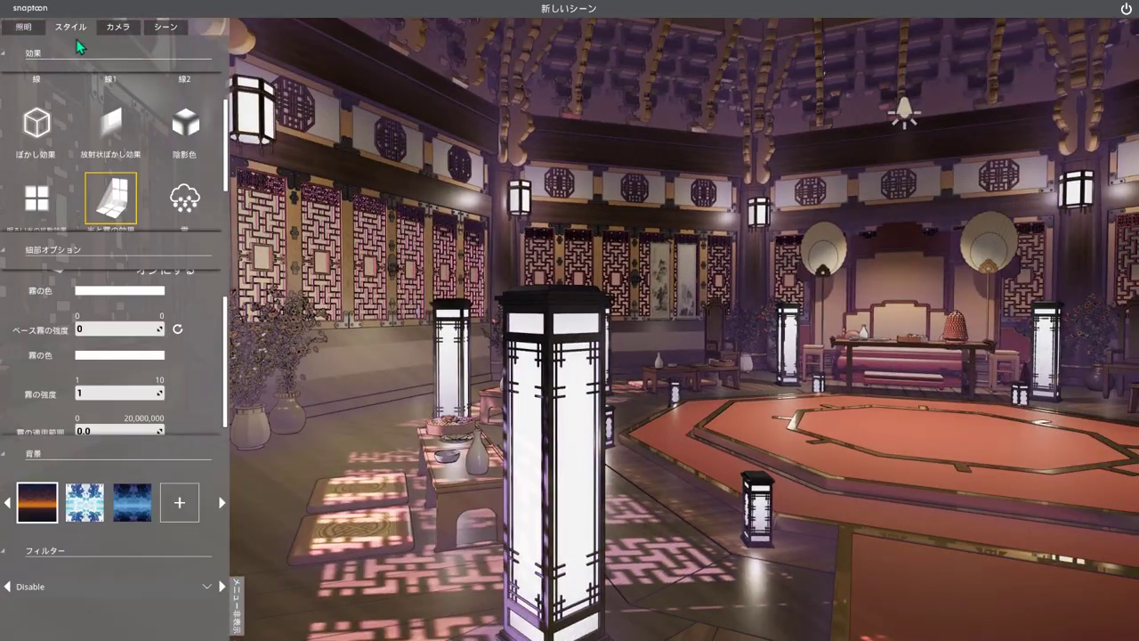
left_click(120, 281)
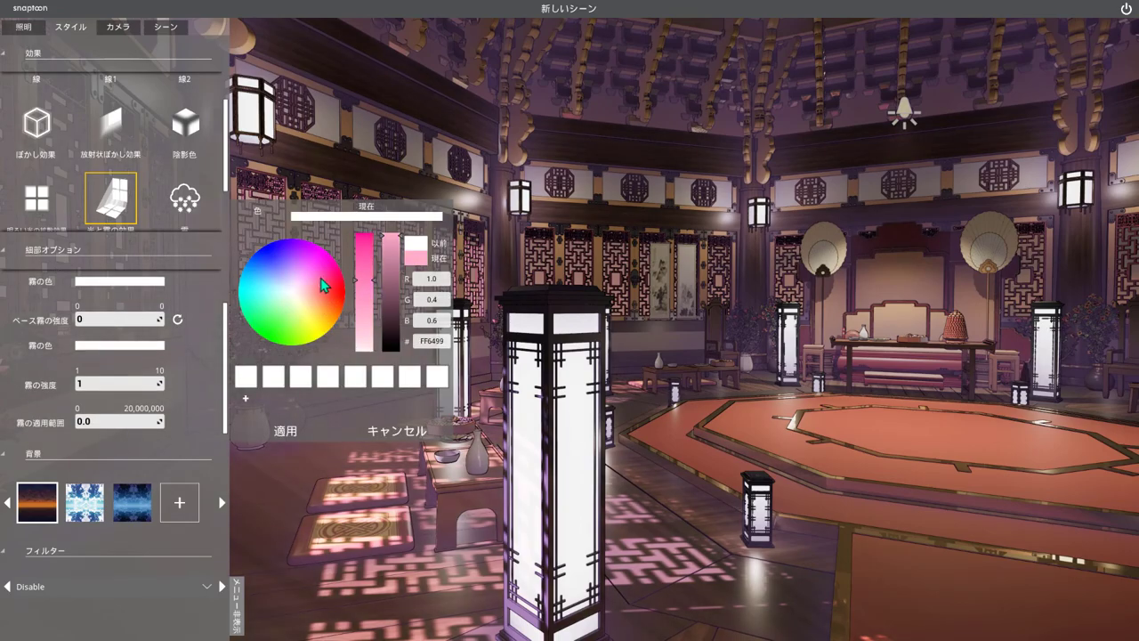
left_click(287, 433)
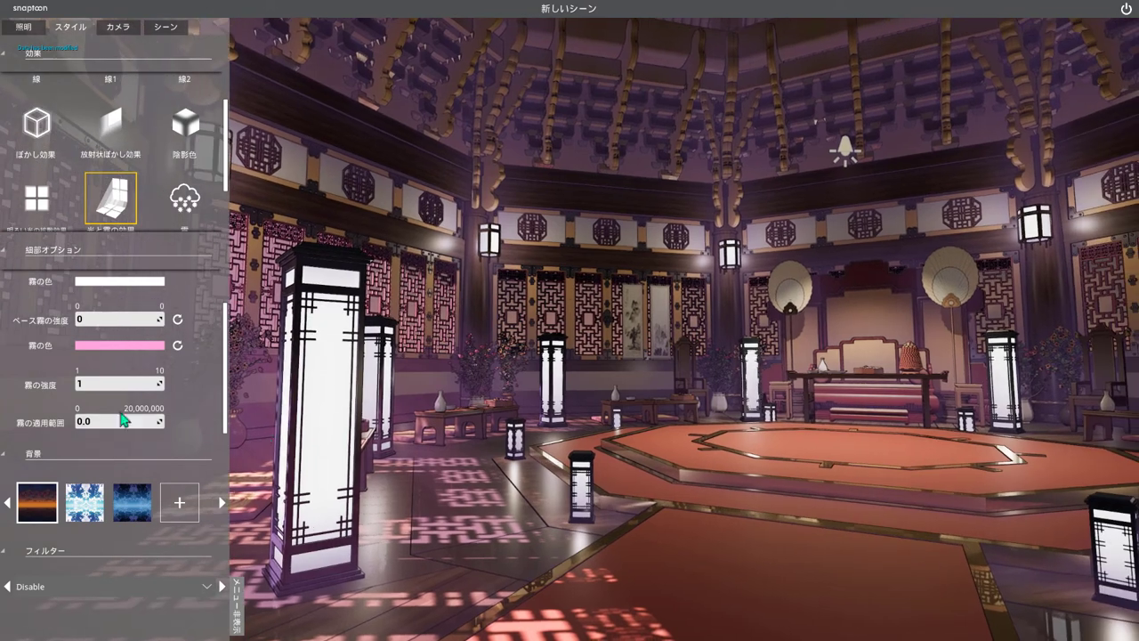
scroll(92, 379, "up", 2)
scroll(90, 387, "down", 2)
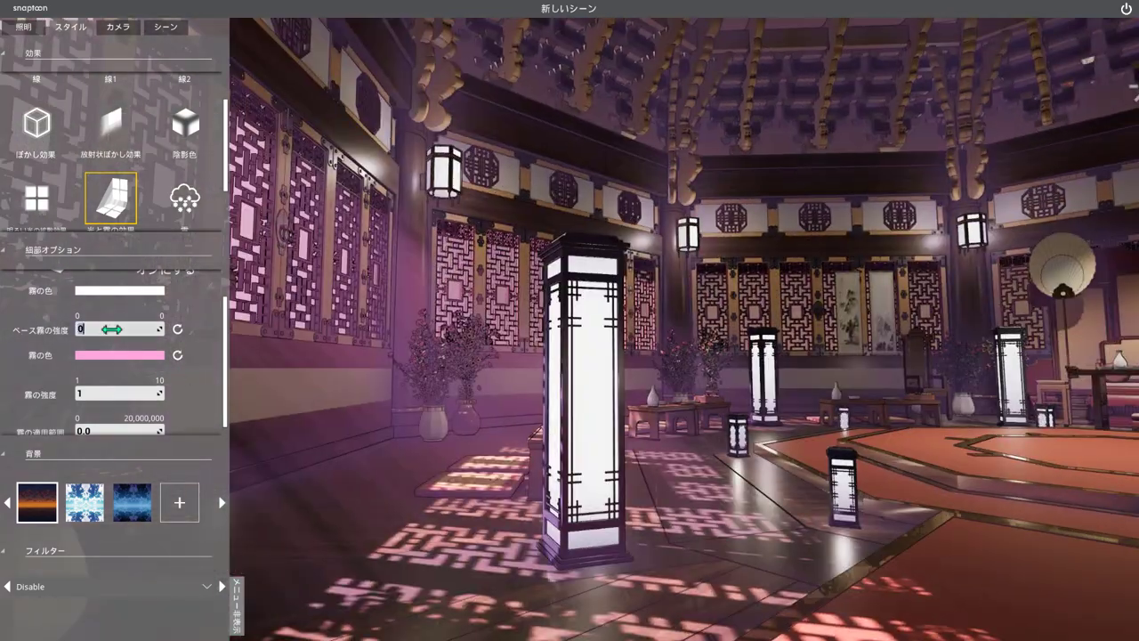
key("Return")
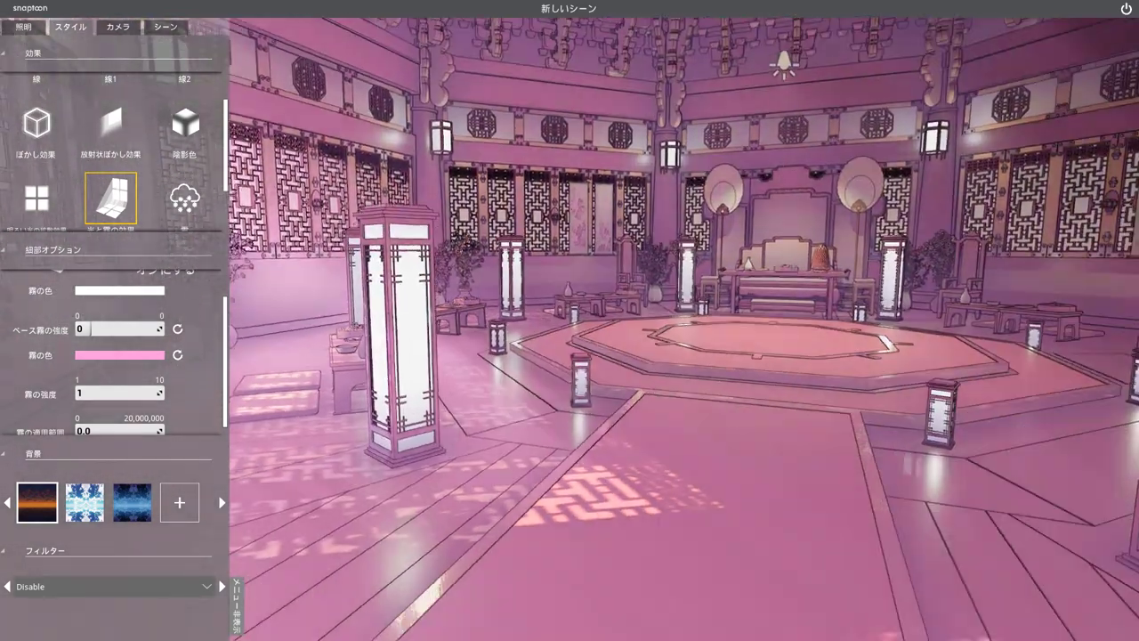
scroll(196, 343, "up", 1)
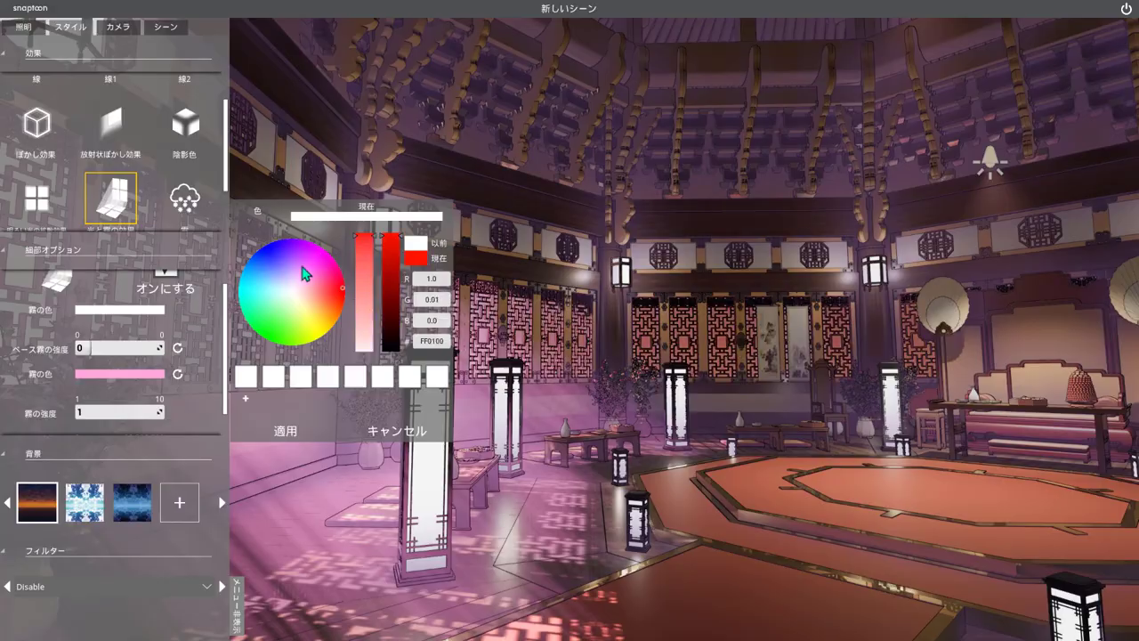
Make the first fog colour pink and lower the sun height to 21.8
left_click(328, 442)
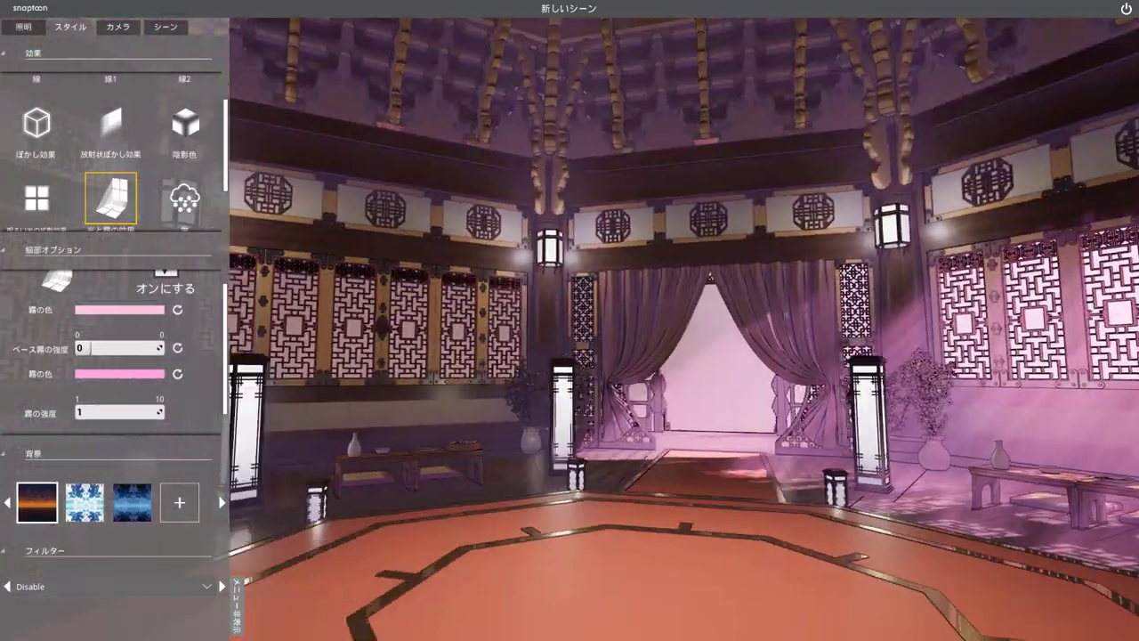
left_click(23, 27)
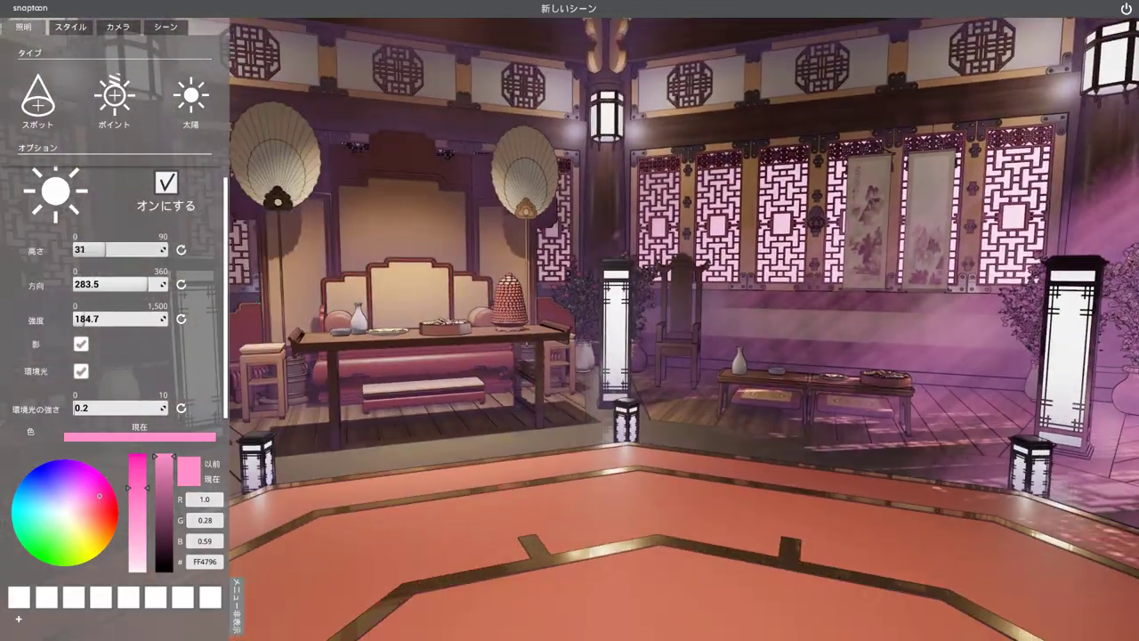
left_click_drag(105, 249, 96, 249)
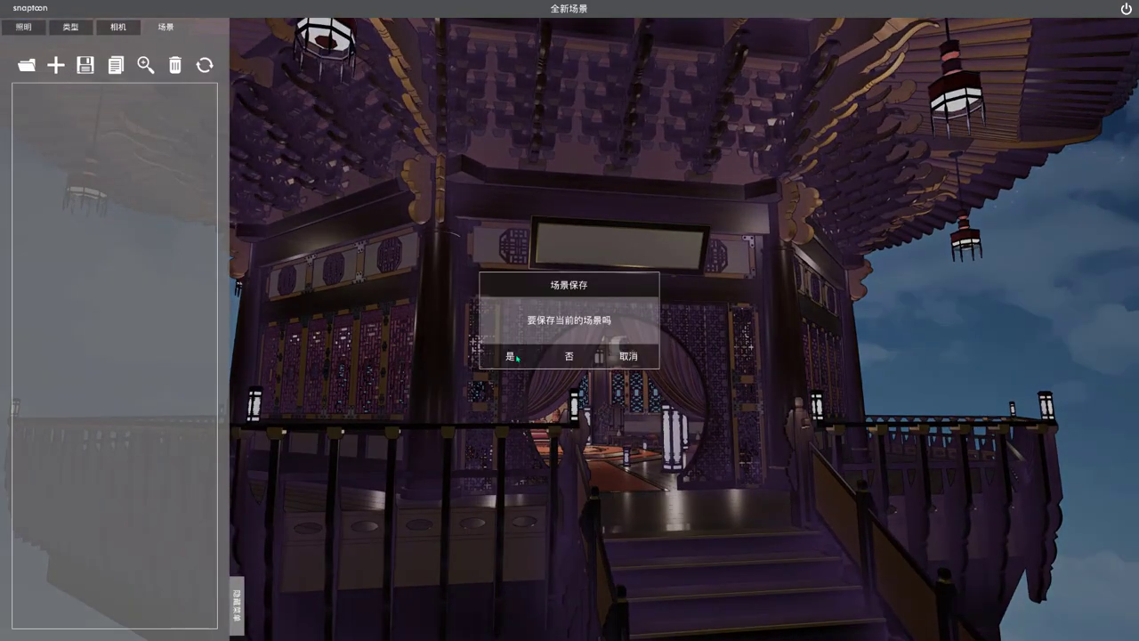
Answer the save prompt to load fresh NewScene0 and bring up its lighting options
left_click(512, 357)
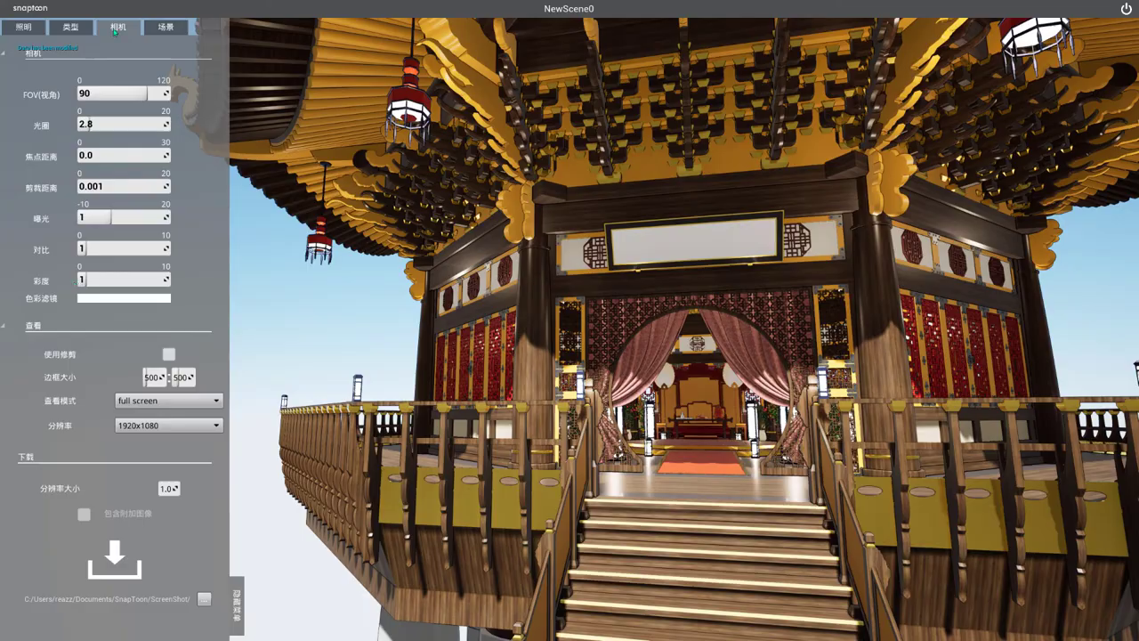
left_click(70, 27)
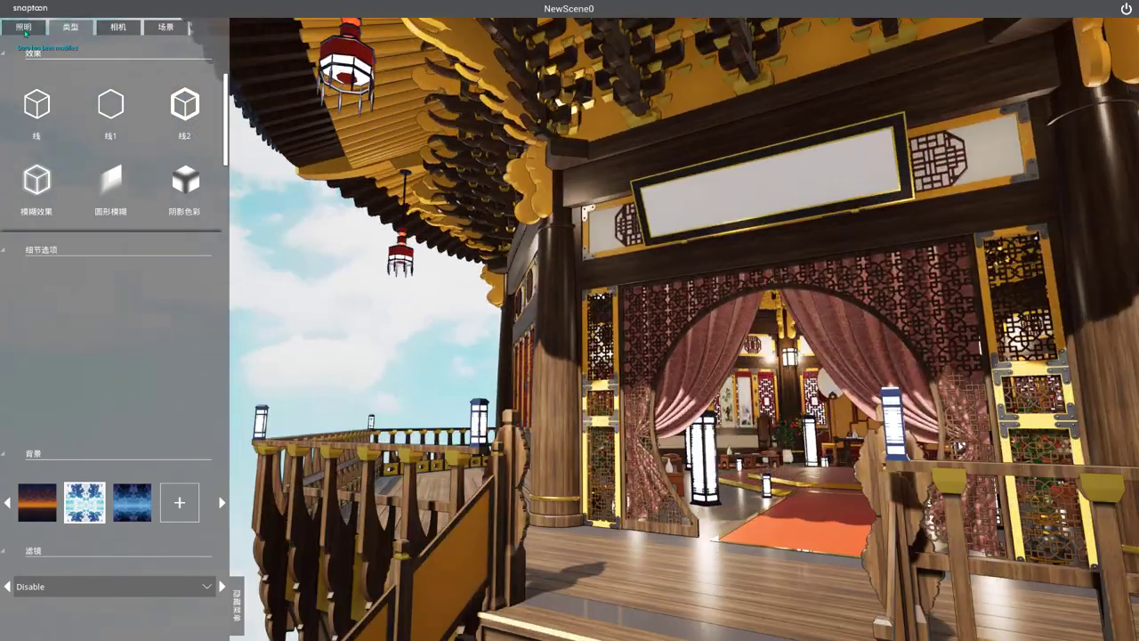
left_click(23, 27)
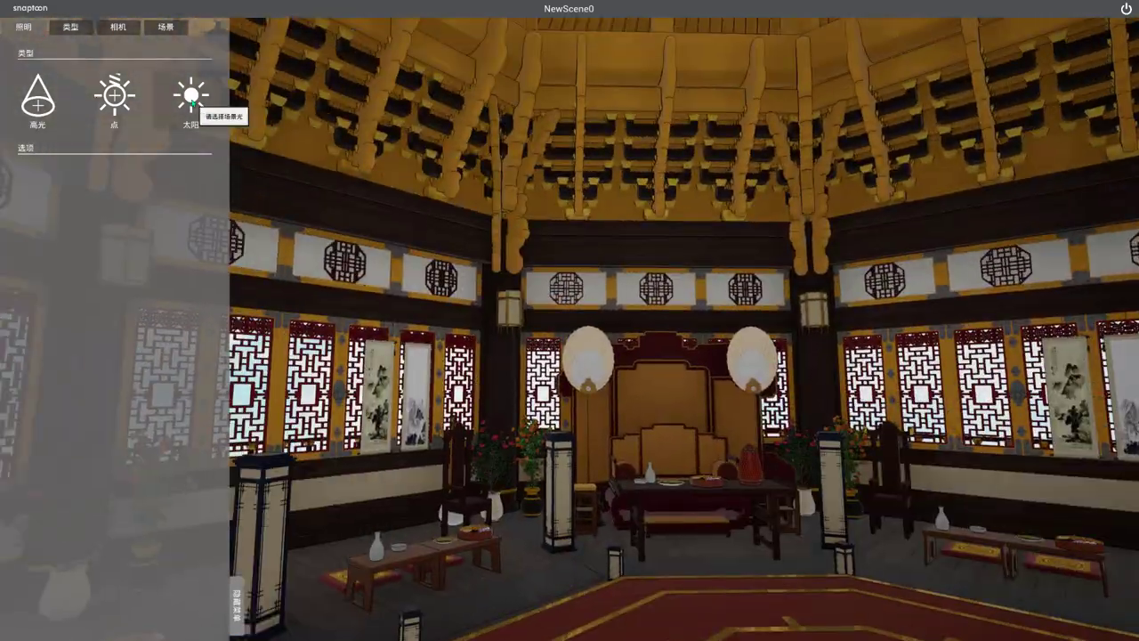
Bring up the sun light settings and look through the camera settings
left_click(190, 108)
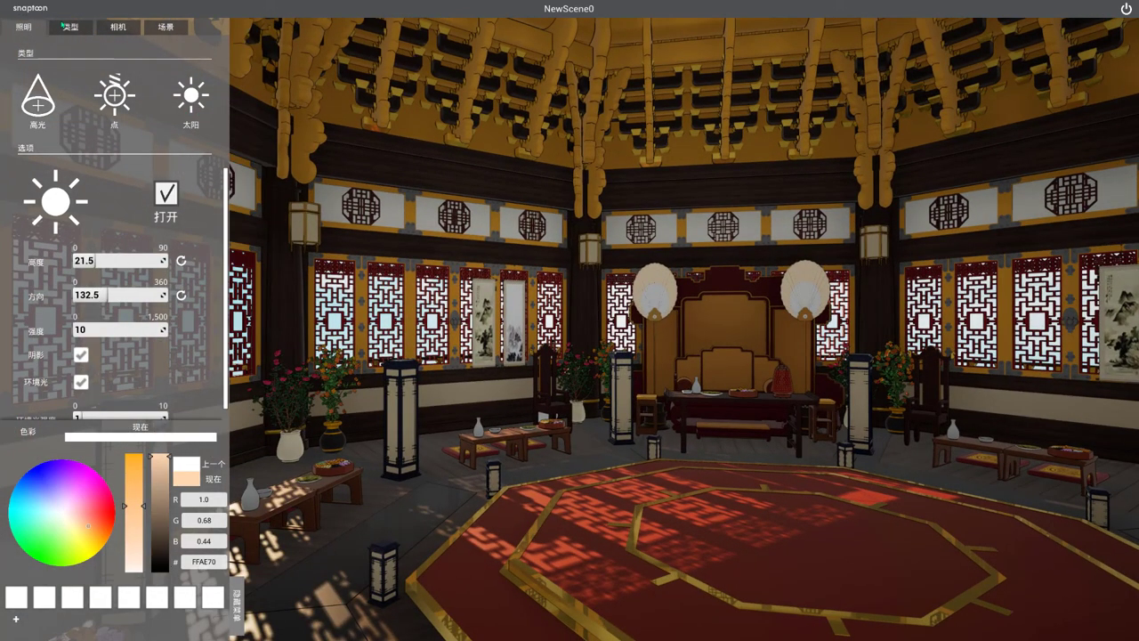
left_click(111, 27)
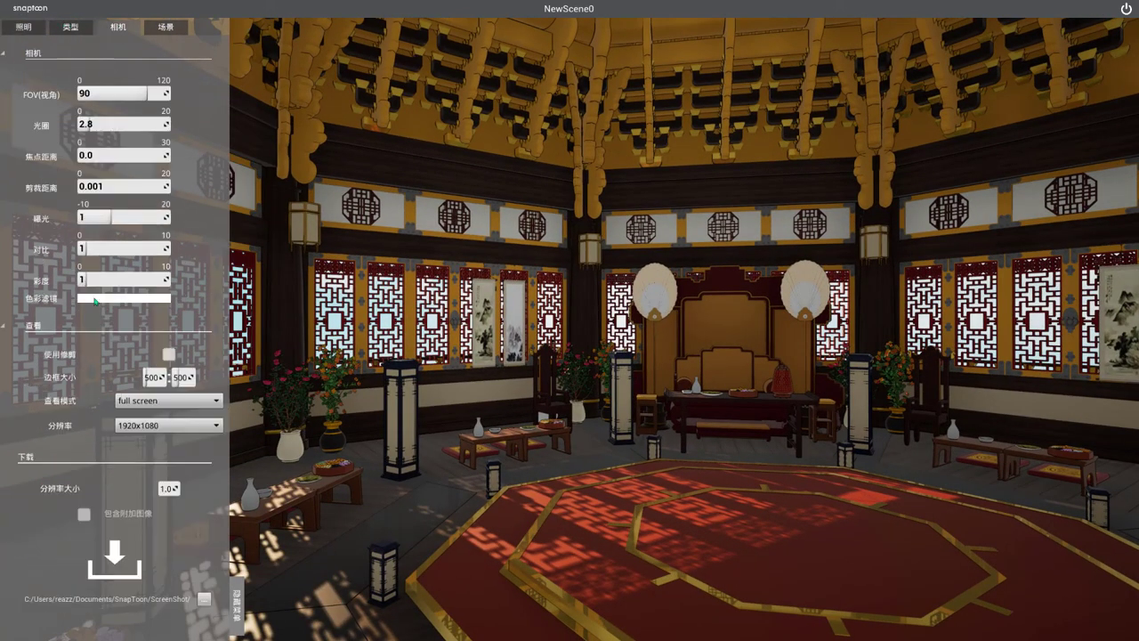
left_click(125, 298)
left_click(125, 298)
left_click(71, 27)
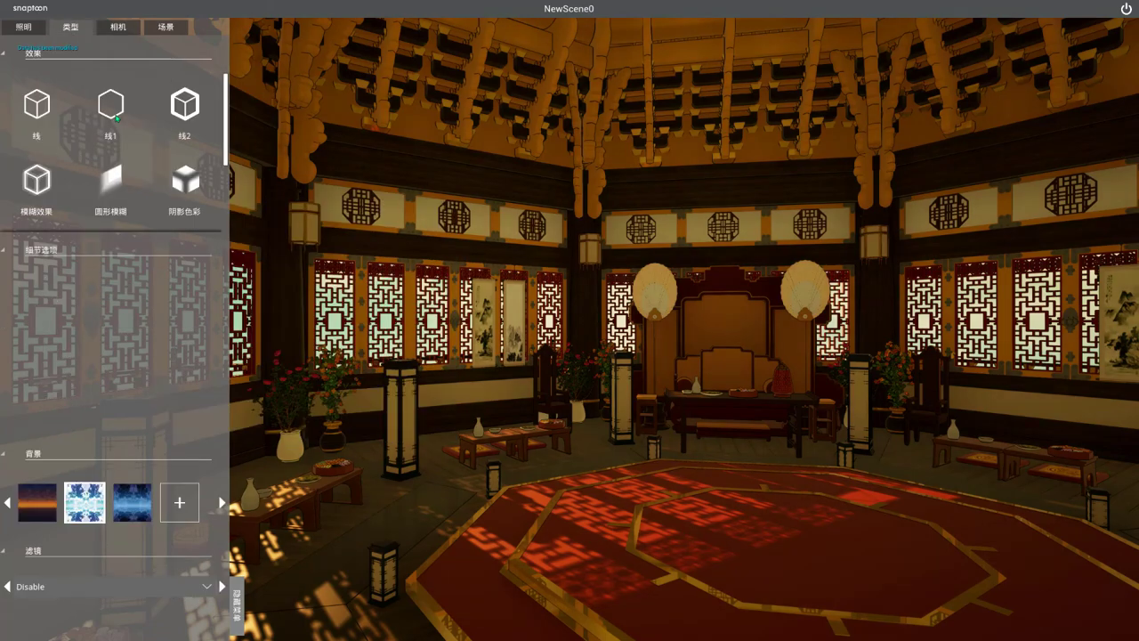
Turn on cyan shadow colouring at 0.4 and add a white spotlight to the hall
type("10")
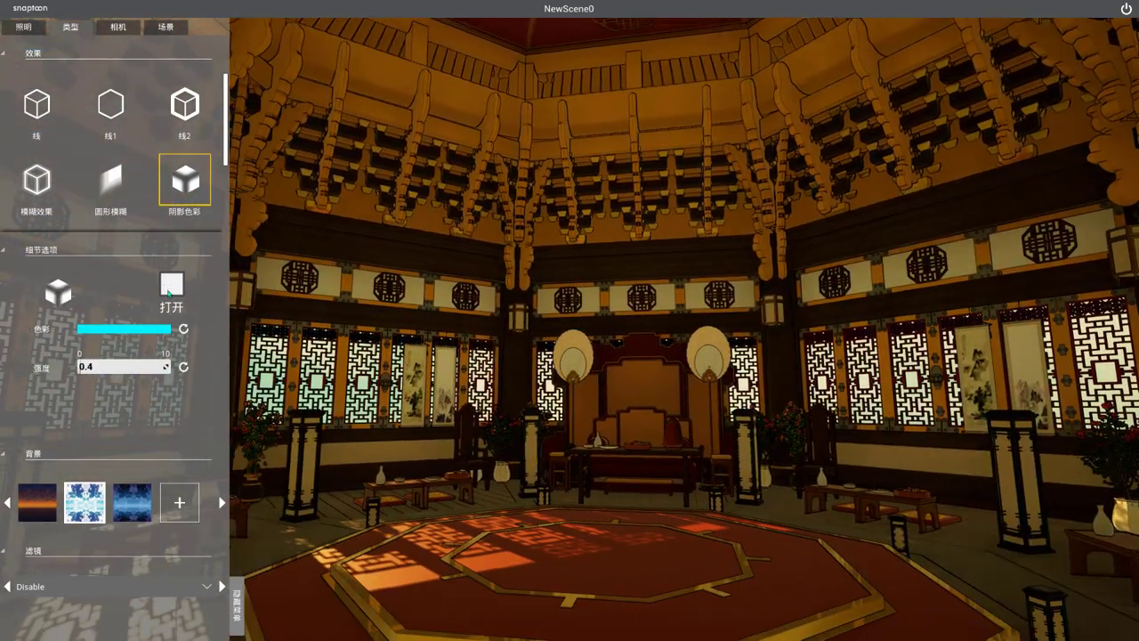
left_click(169, 289)
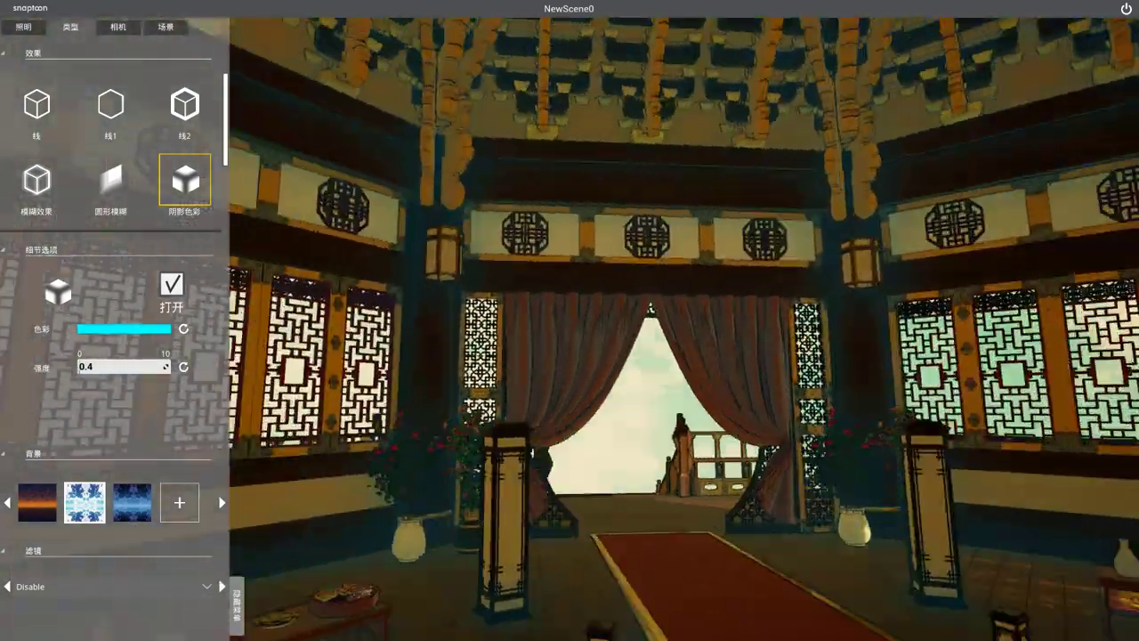
left_click(23, 27)
left_click(37, 98)
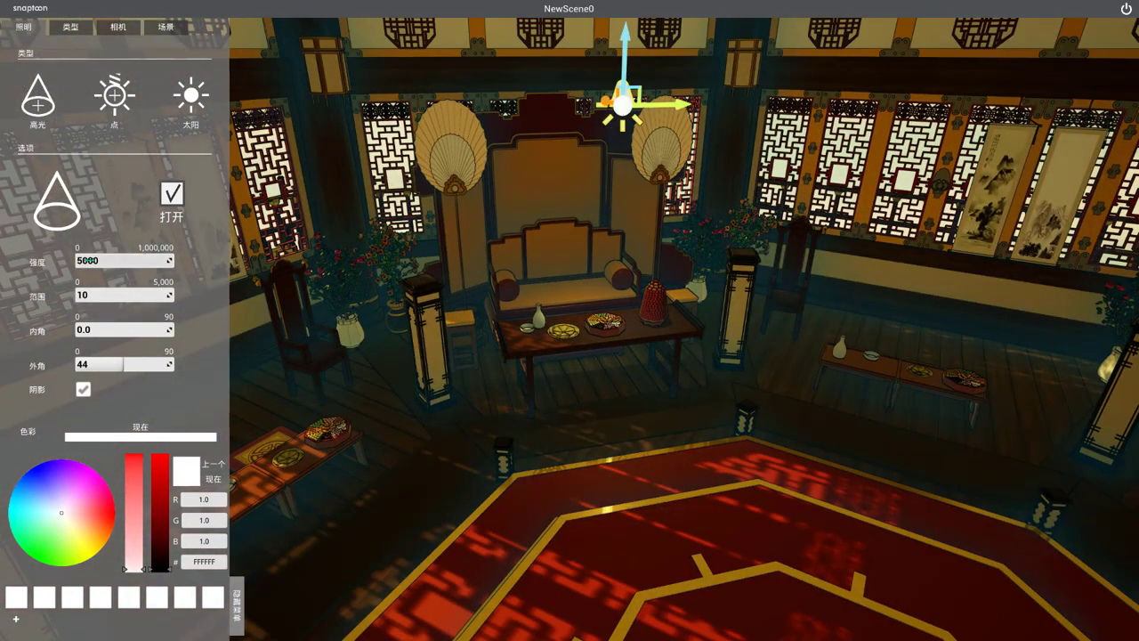
Raise spotlight intensity to 49948 and widen its cone to inner 34.4, outer 62.7
left_click_drag(87, 260, 92, 260)
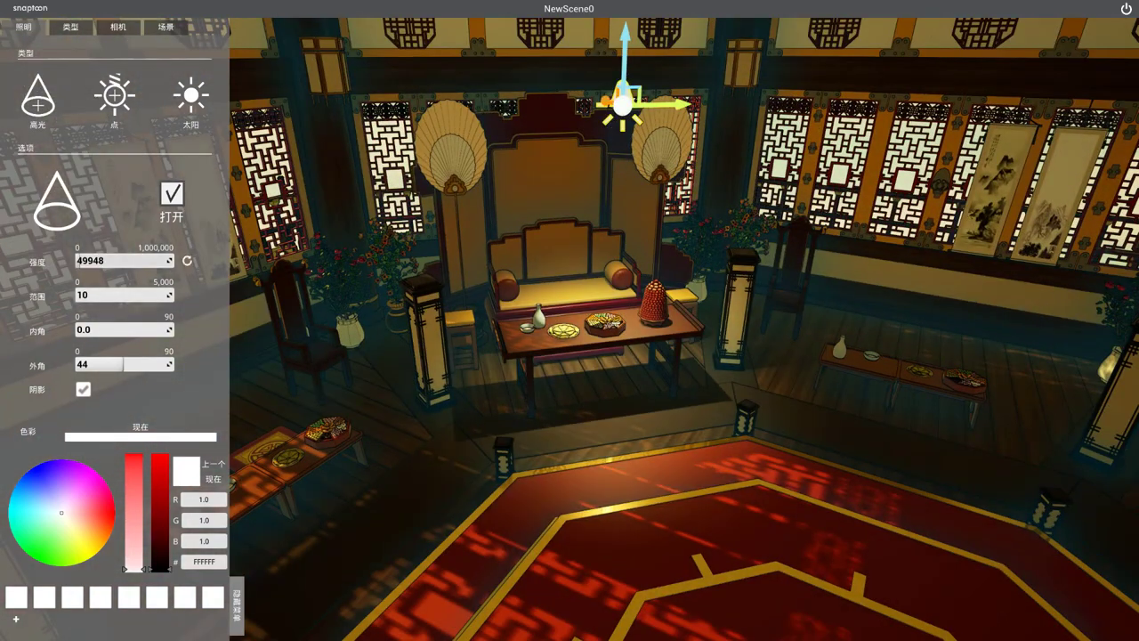
mouse_move(79, 332)
left_mouse_down()
mouse_move(110, 330)
mouse_move(143, 364)
left_mouse_up()
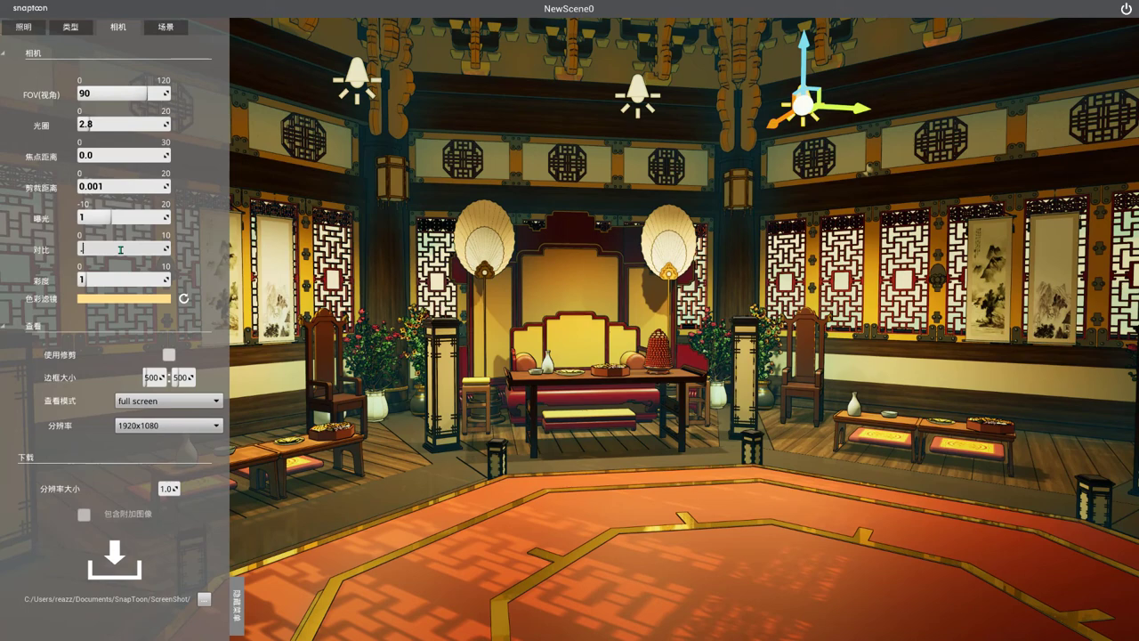
Set camera contrast to 0.5 and commit the higher saturation value
type("0.5")
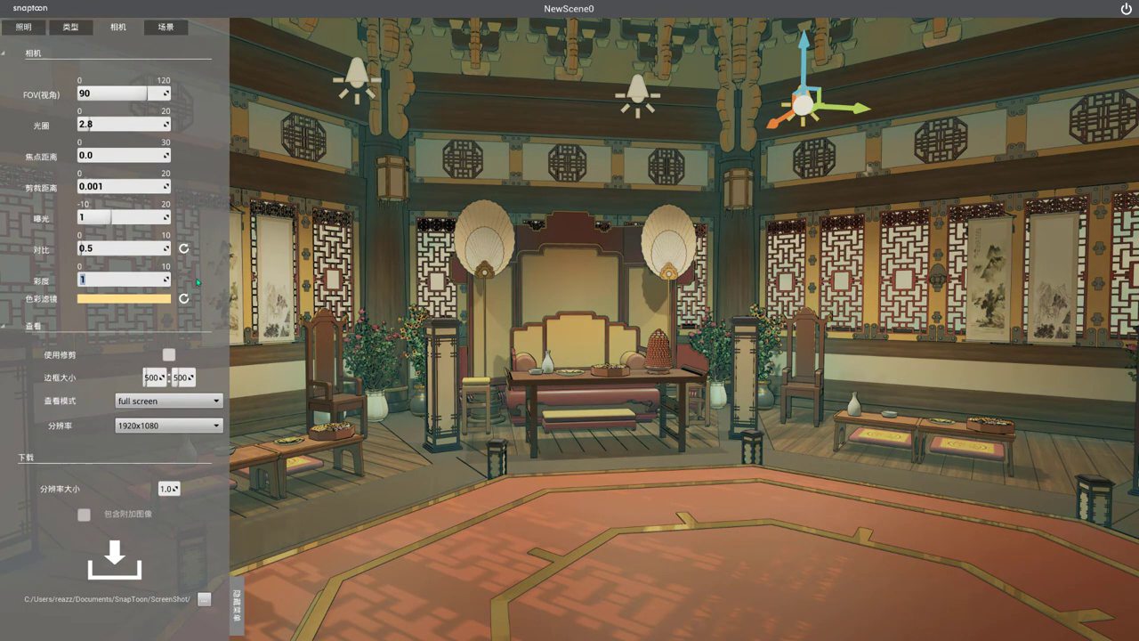
key("Return")
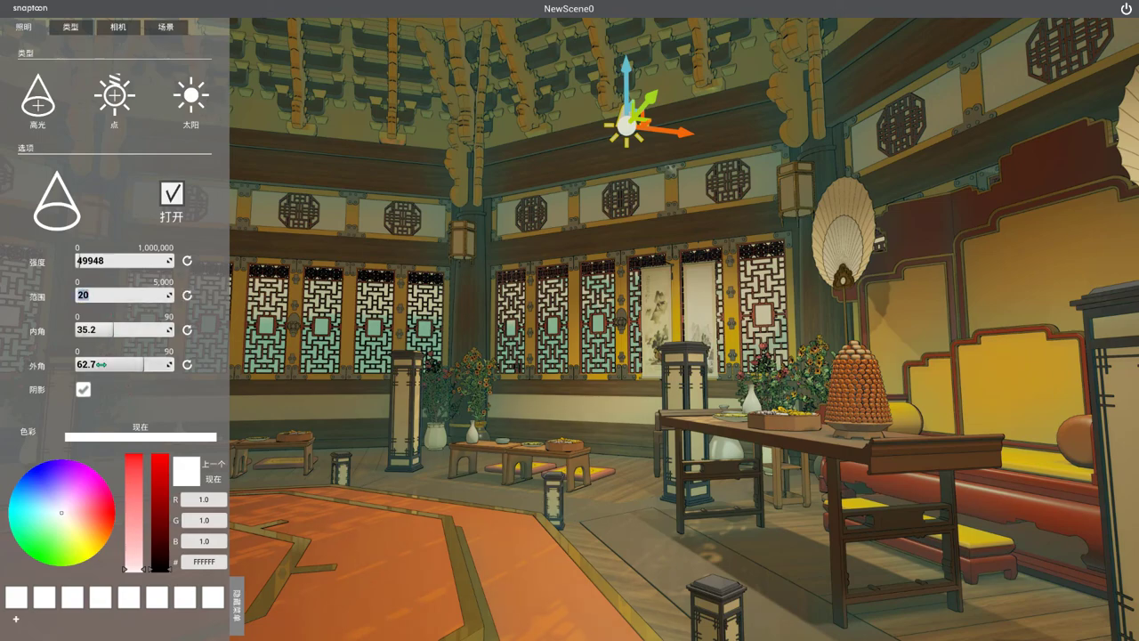
Raise the spotlights' intensities to 135351 and 162320
left_click_drag(82, 262, 93, 263)
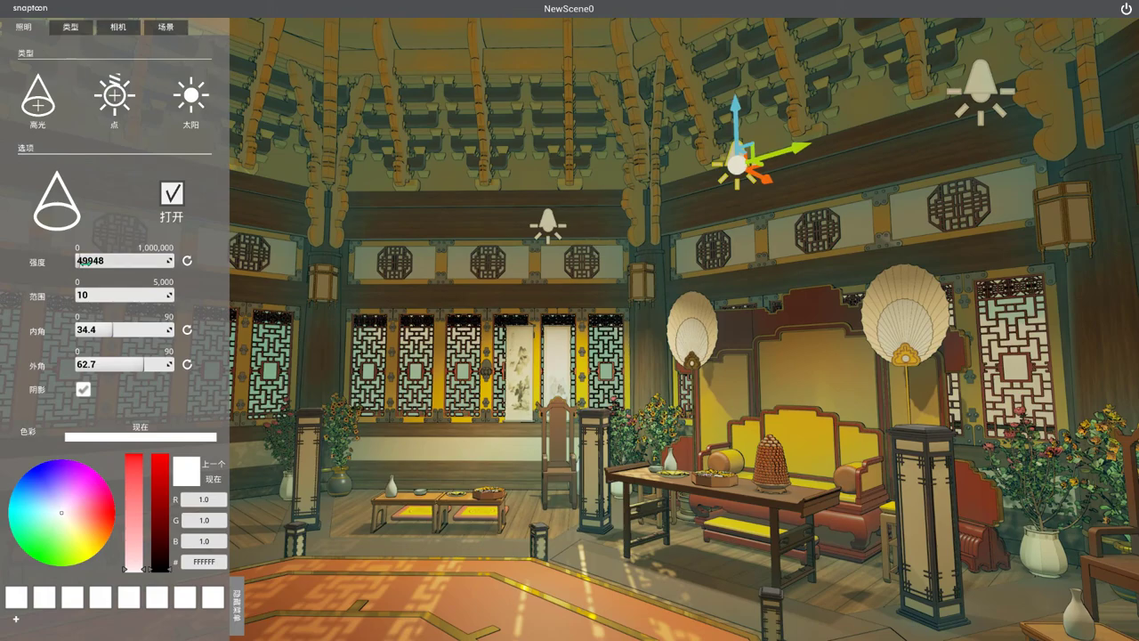
left_click_drag(82, 263, 90, 263)
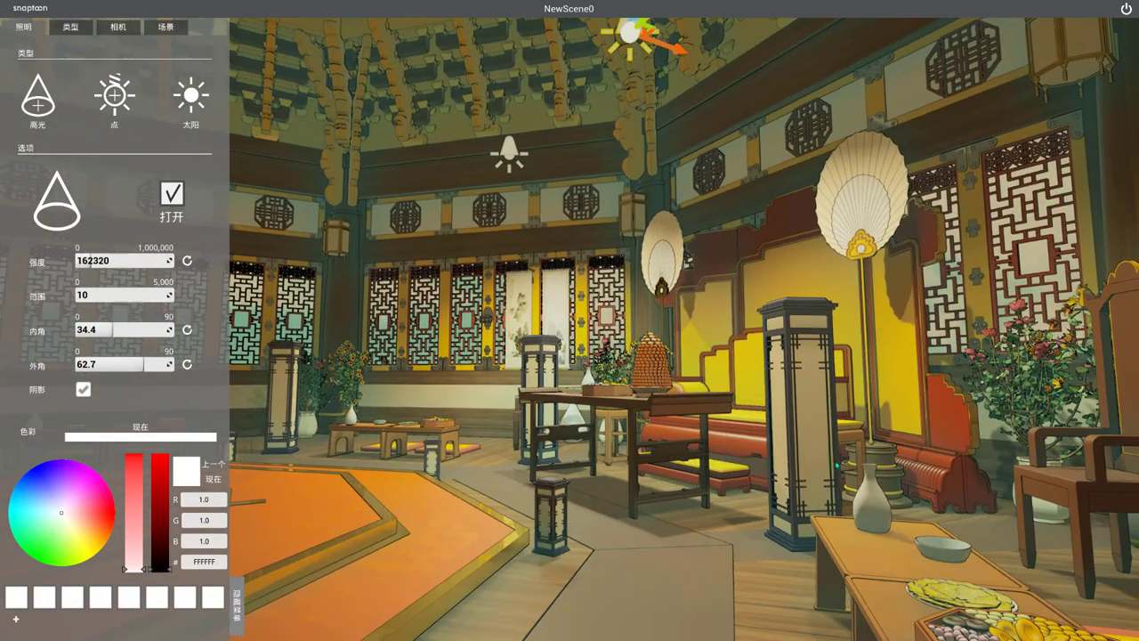